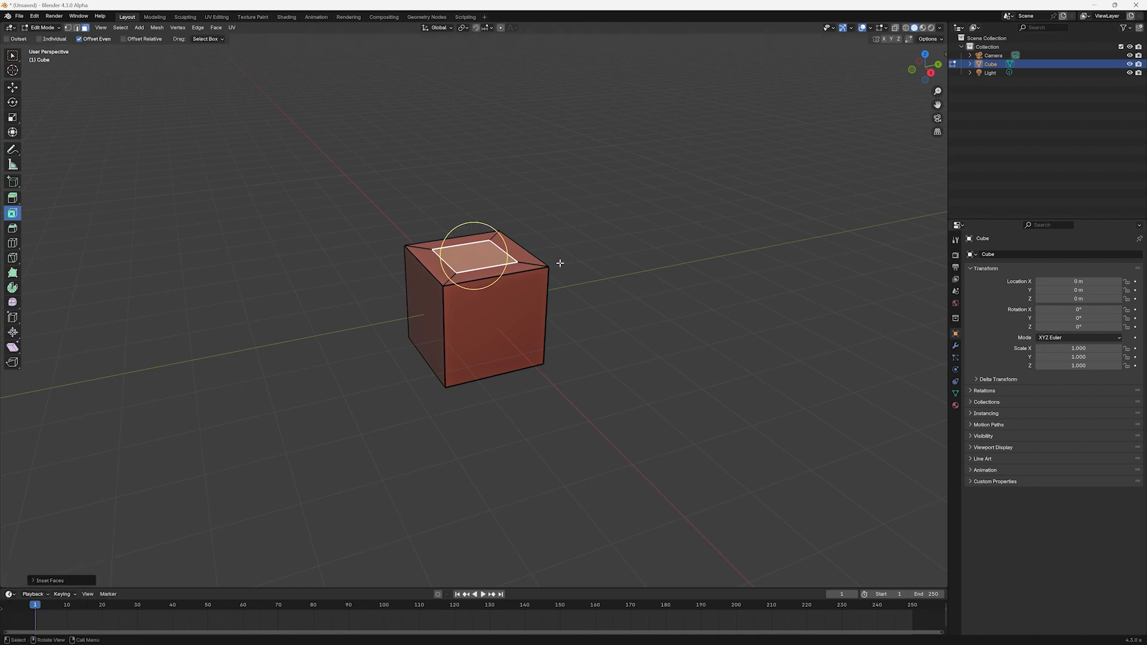
Scale the whole cube along the global X axis to about 2.05 in Object Mode
middle_click_drag(563, 259, 550, 317)
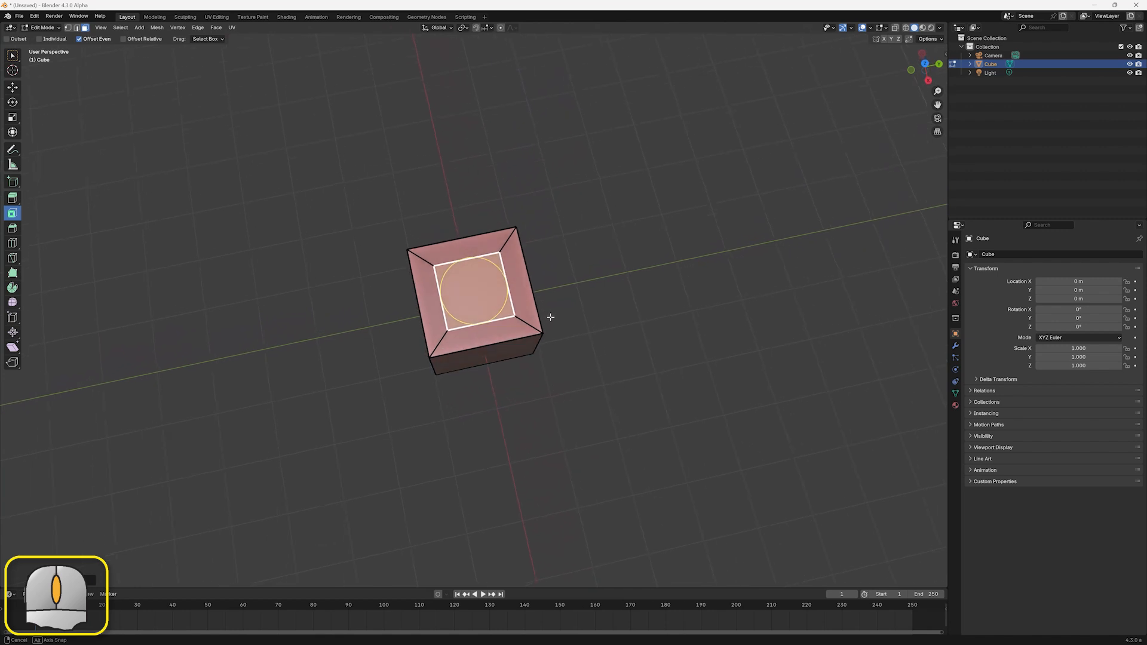
key("s")
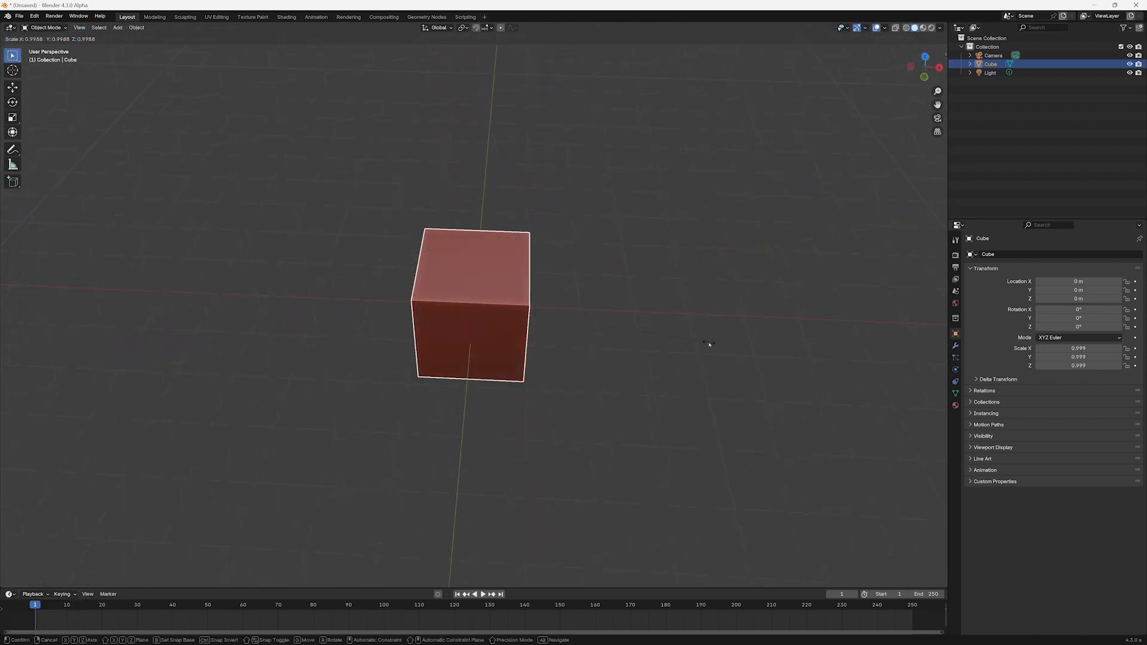
key("x")
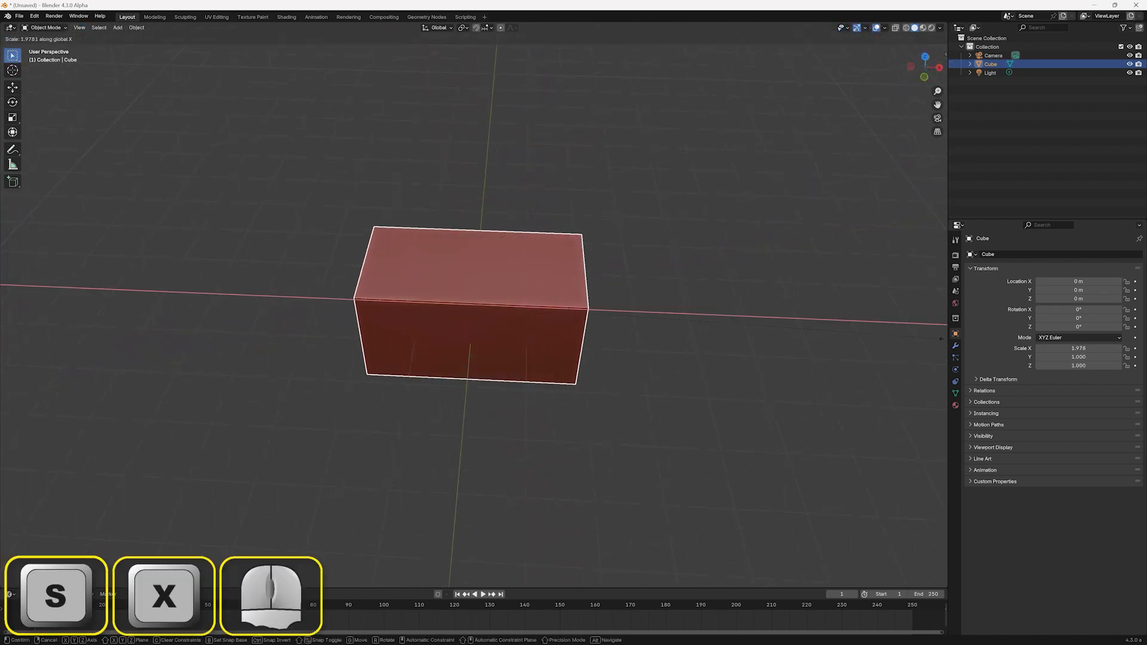
left_click(12, 337)
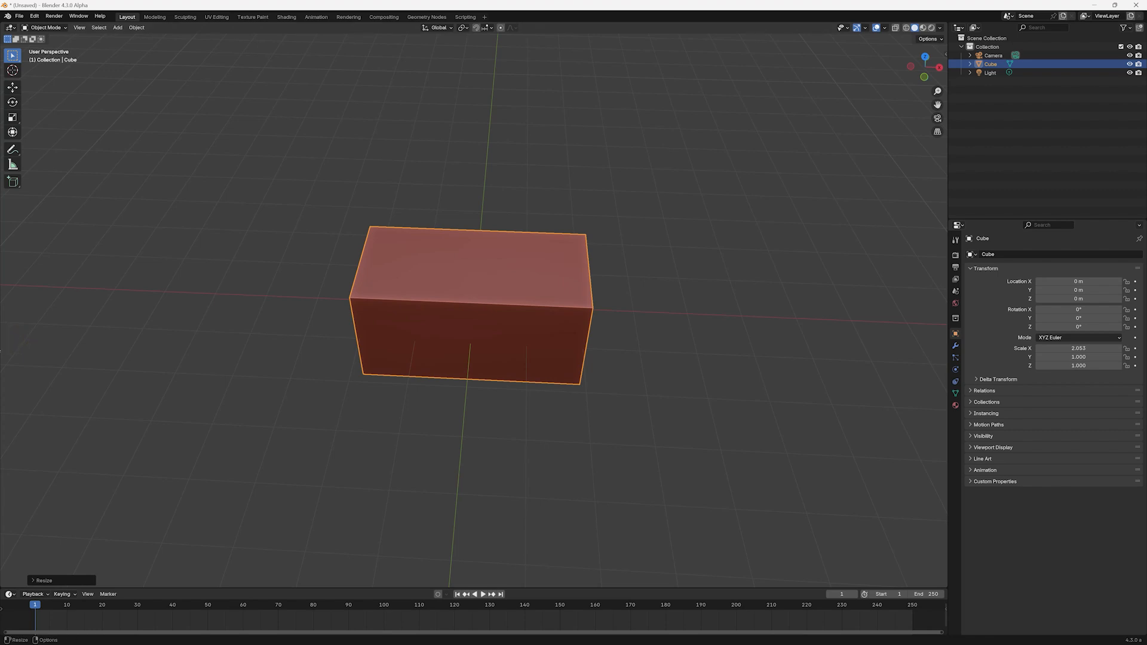
scroll(233, 330, "down", 2)
middle_click_drag(233, 331, 266, 342)
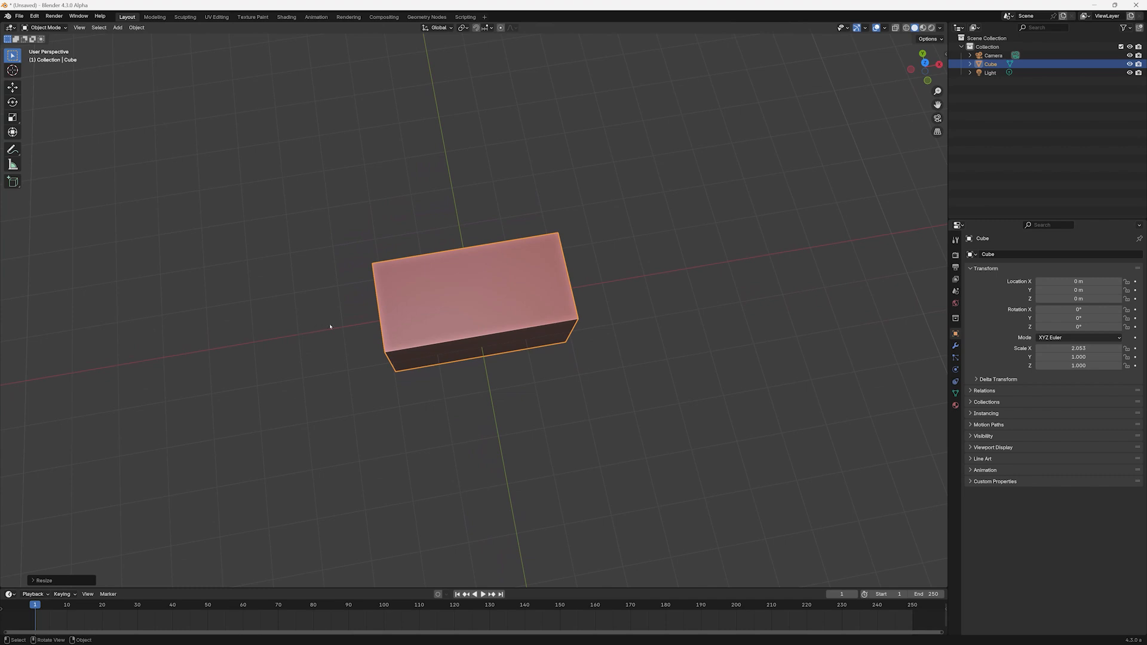
Try an inset on the stretched box's top face in Edit Mode and return to Object Mode
key("Tab")
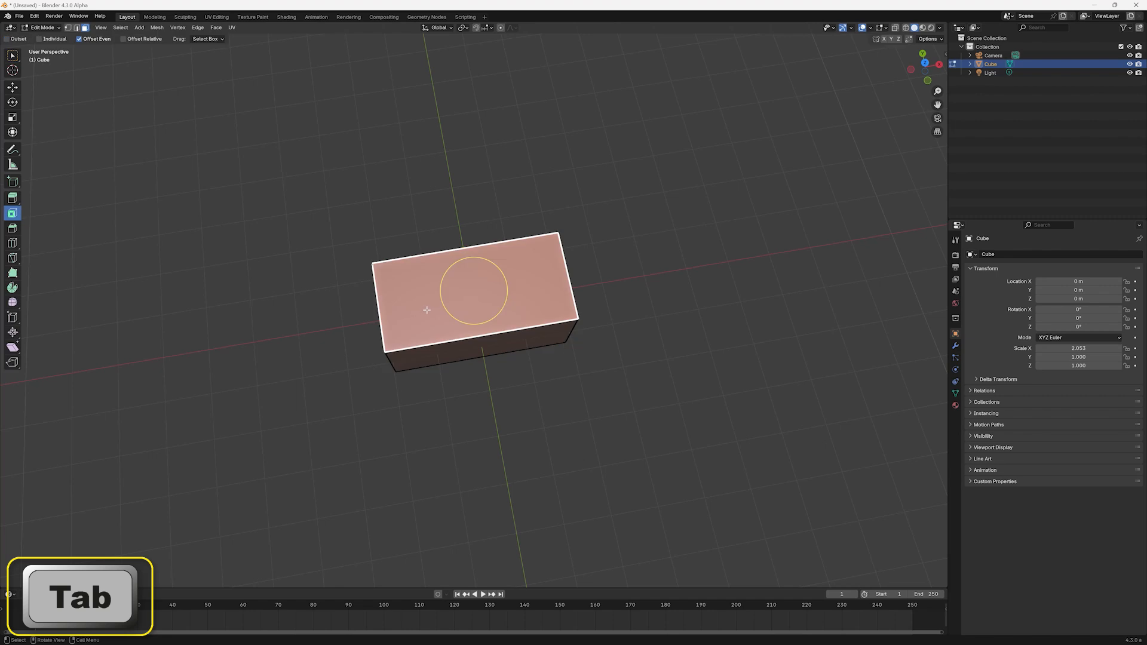
left_click_drag(495, 277, 477, 293)
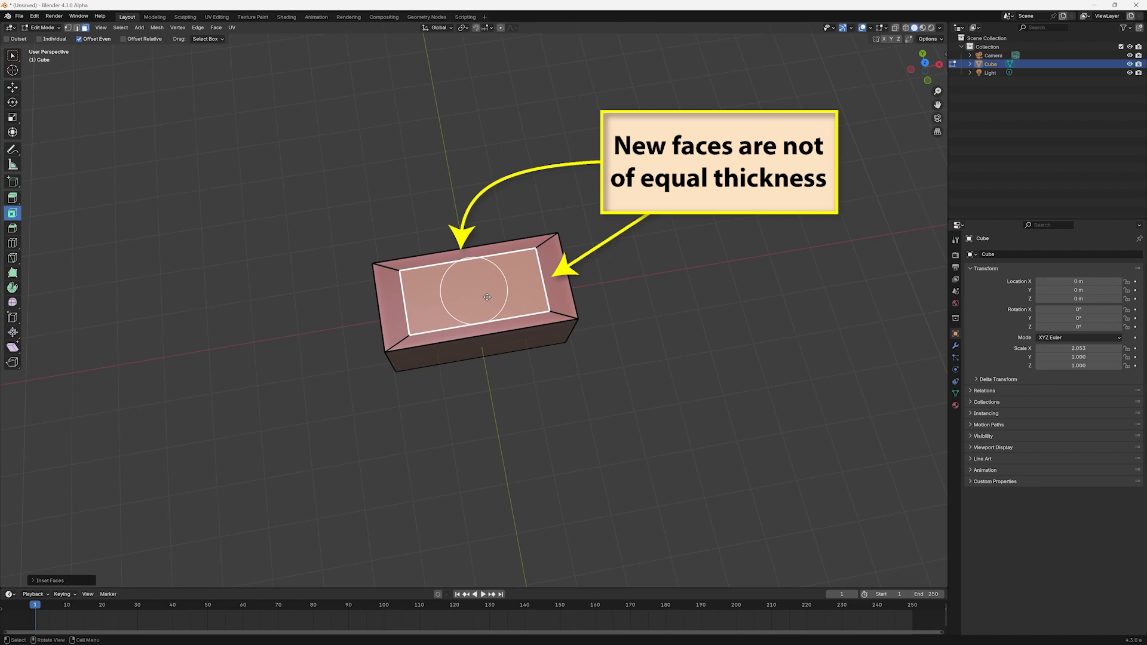
key("Tab")
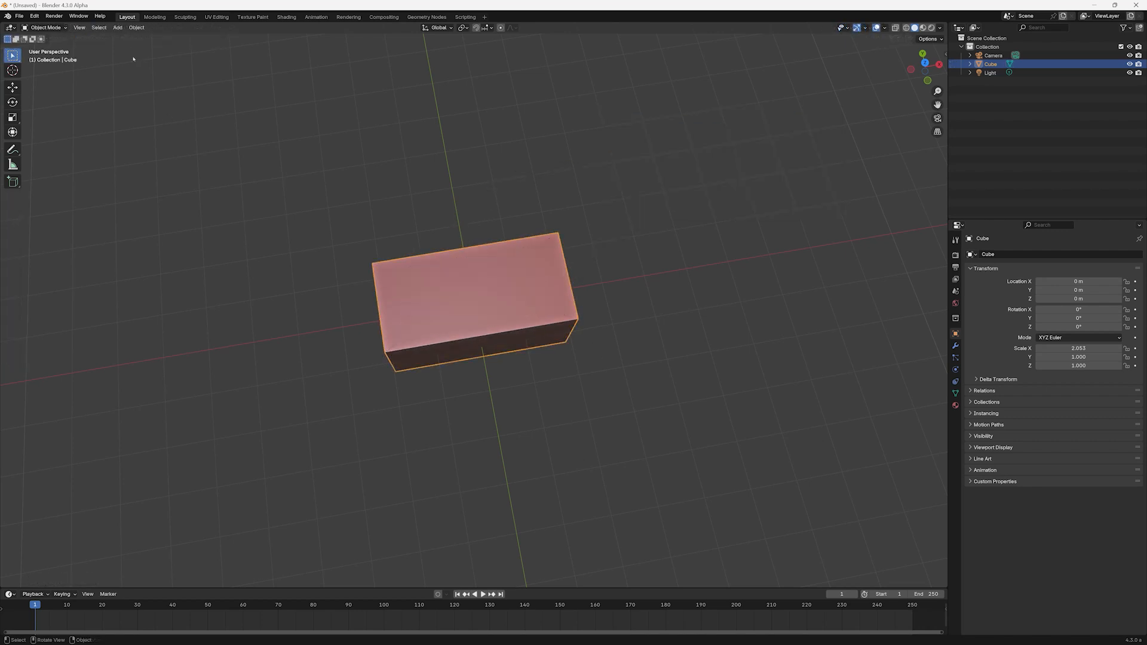
Apply the stretched box's scale and return to Edit Mode
left_click(136, 27)
mouse_move(146, 73)
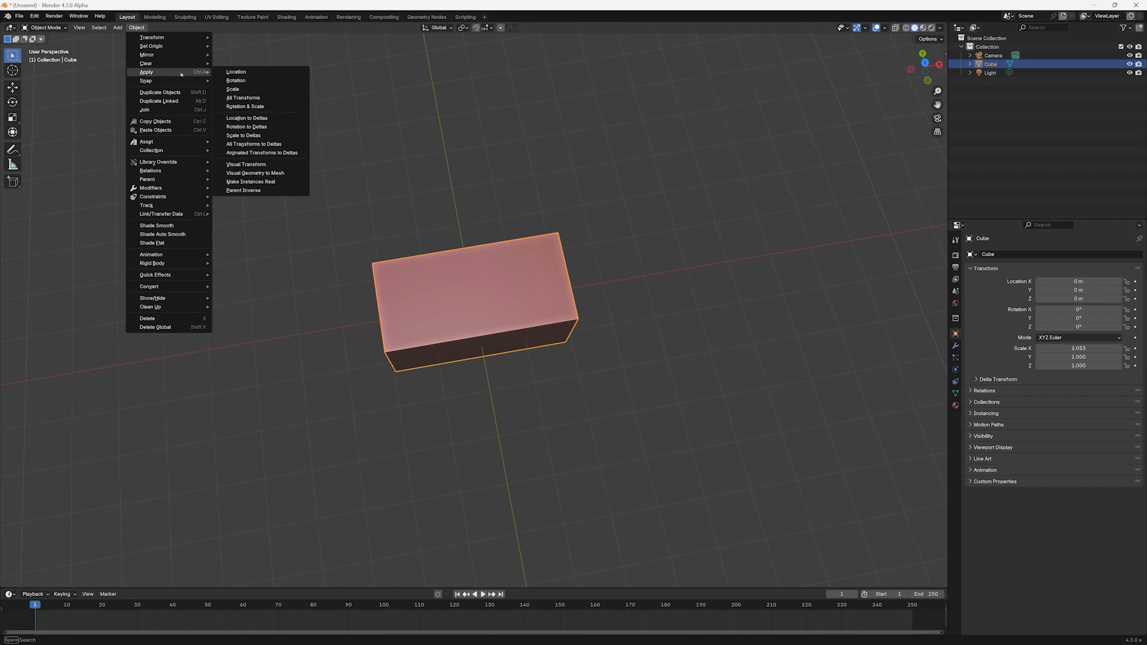
left_click(232, 89)
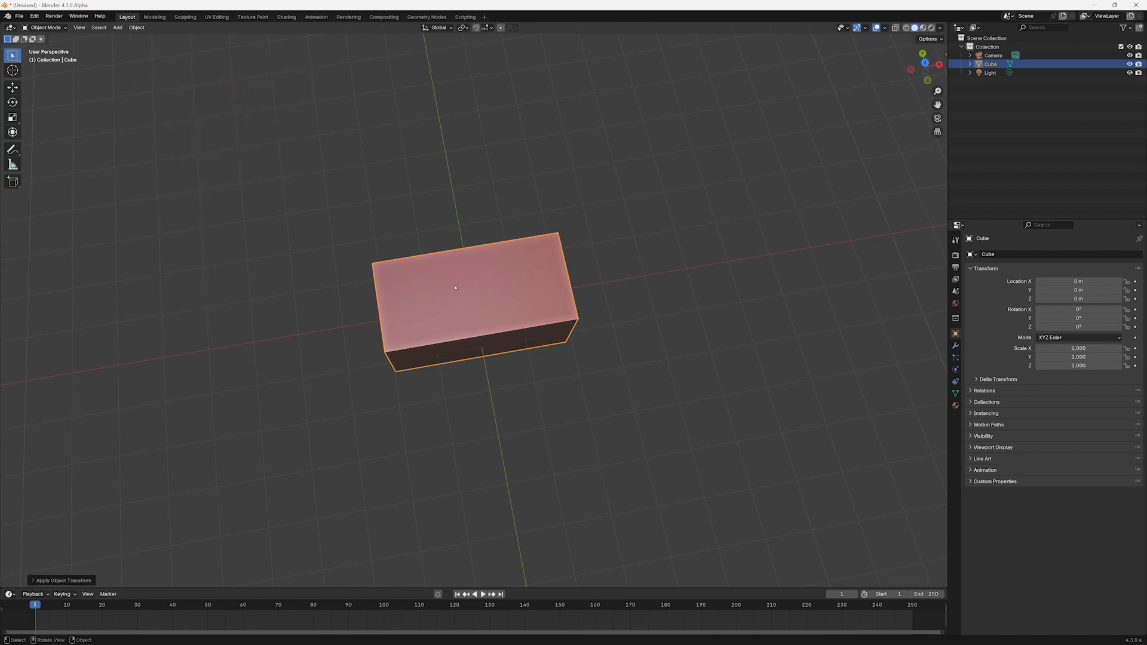
key("Tab")
Try an inset of the box's top face that also changes its depth, and undo it
mouse_move(482, 277)
left_mouse_down()
mouse_move(490, 269)
mouse_move(481, 285)
left_mouse_up()
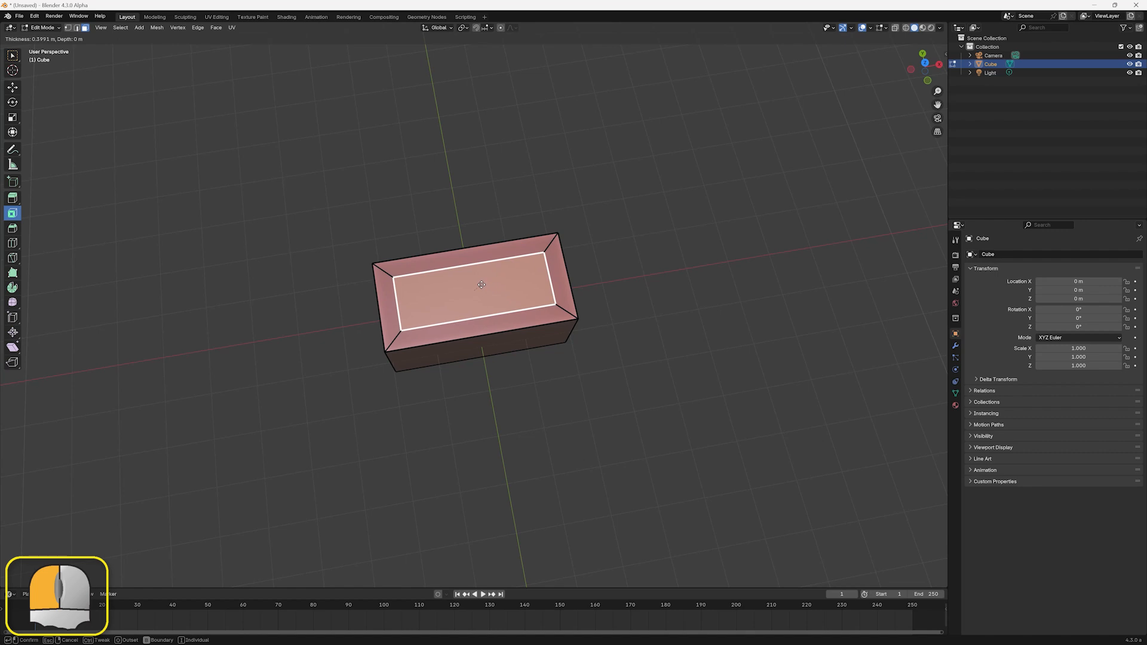
key("ctrl")
mouse_move(481, 284)
left_mouse_down("ctrl")
mouse_move(476, 223)
mouse_move(477, 308)
mouse_move(489, 299)
mouse_move(470, 291)
left_mouse_up("ctrl")
middle_click_drag(576, 356, 568, 333)
key("ctrl+z")
Inset the box's top face and extrude the inner face downward to form a recess
left_click_drag(500, 261, 485, 269)
key("e")
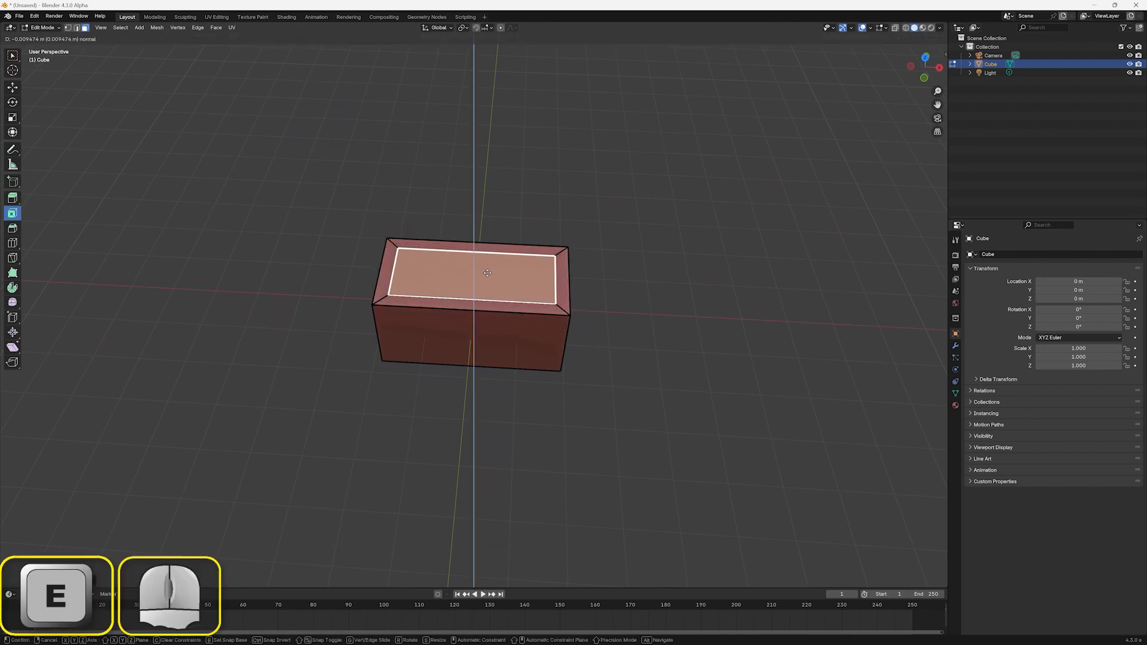
left_click(488, 287)
middle_click_drag(545, 341, 706, 325)
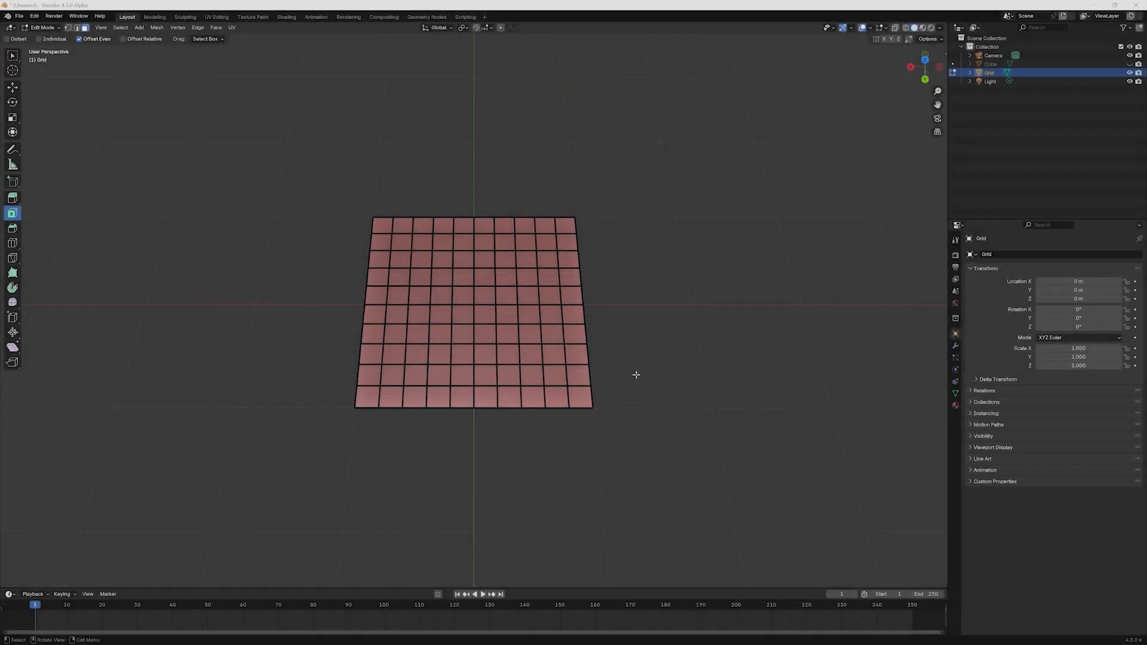
Select a 3-by-2 block of faces on the grid's front border and inset it about 0.066 m, comparing Boundary off and on
key("c")
mouse_move(463, 279)
left_mouse_down()
mouse_move(489, 298)
mouse_move(478, 308)
left_mouse_up()
left_click(464, 312, "shift")
left_click(484, 313, "shift")
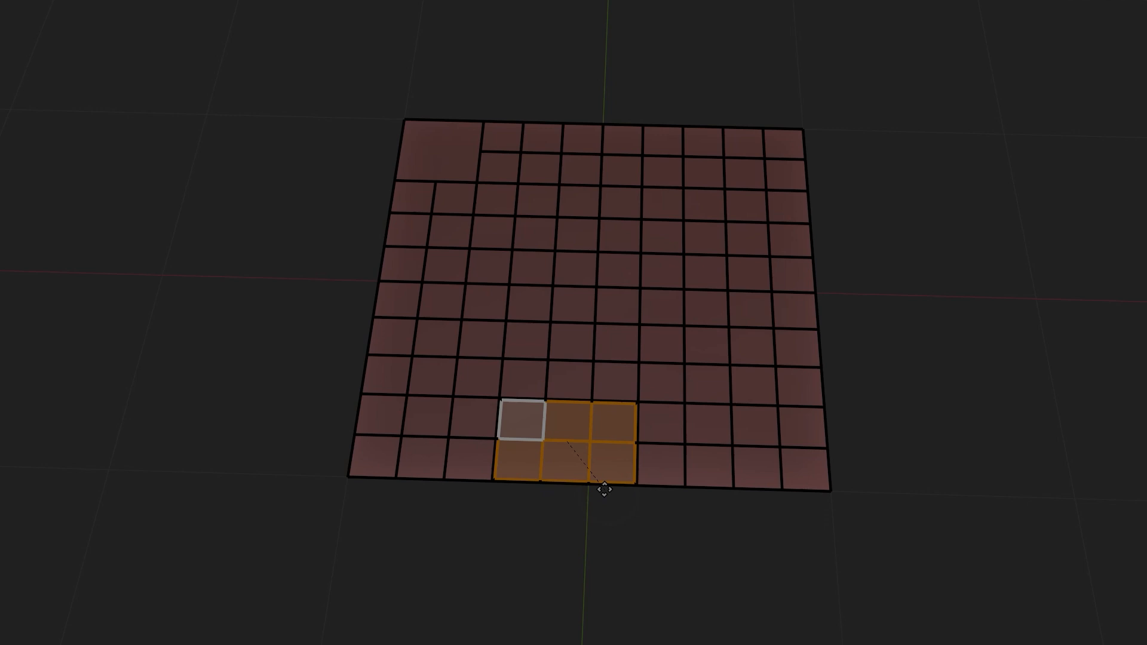
left_click_drag(603, 486, 590, 477)
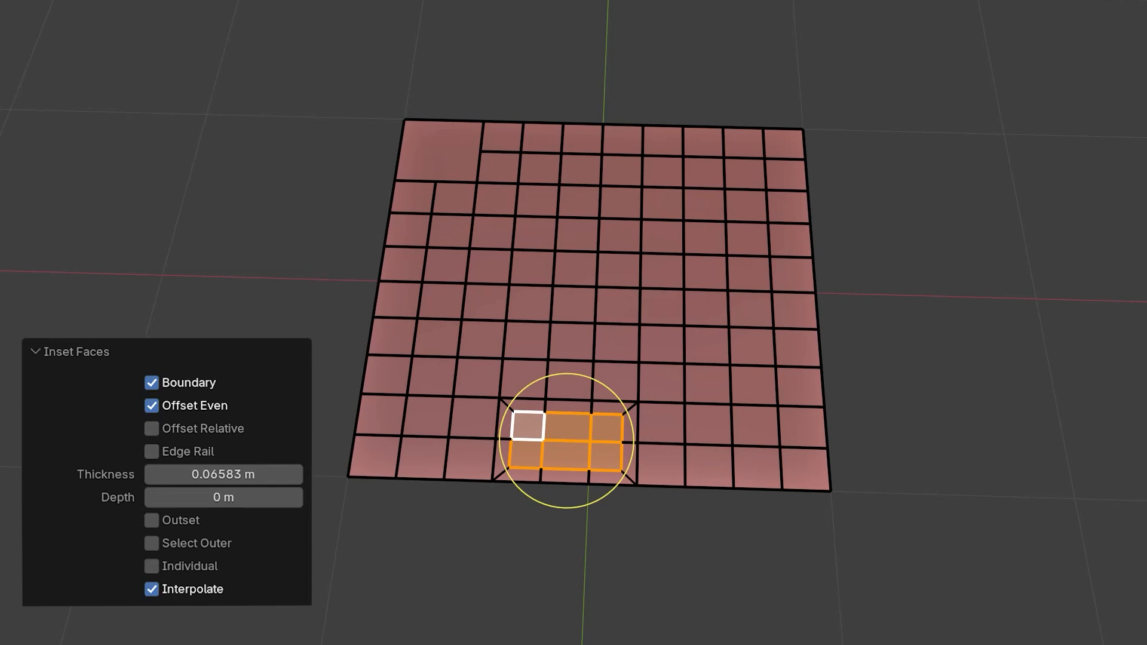
left_click(151, 383)
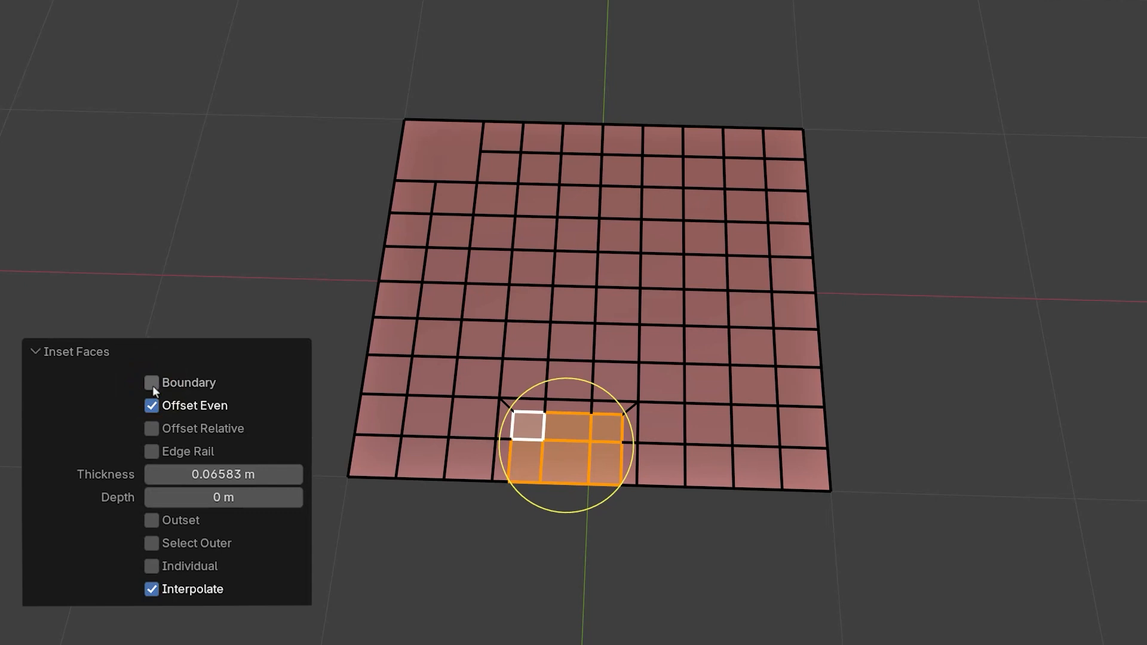
left_click(152, 384)
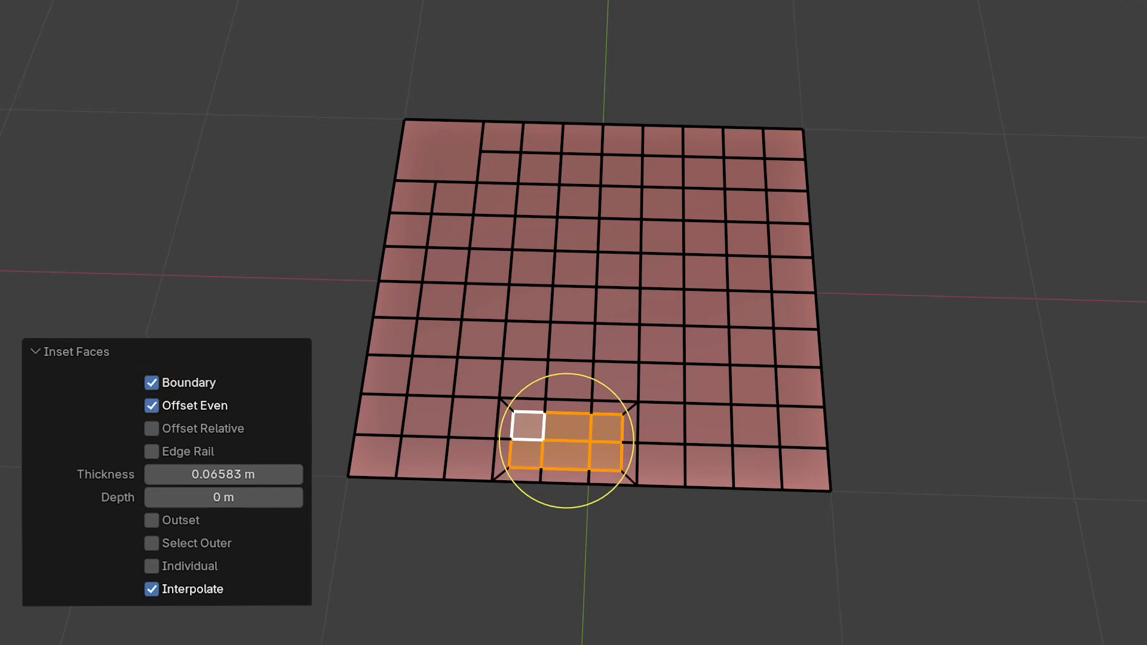
Inset a 3-by-2 block of faces near the grid's centre by about 0.074 m, comparing Offset Even off and on
key("g")
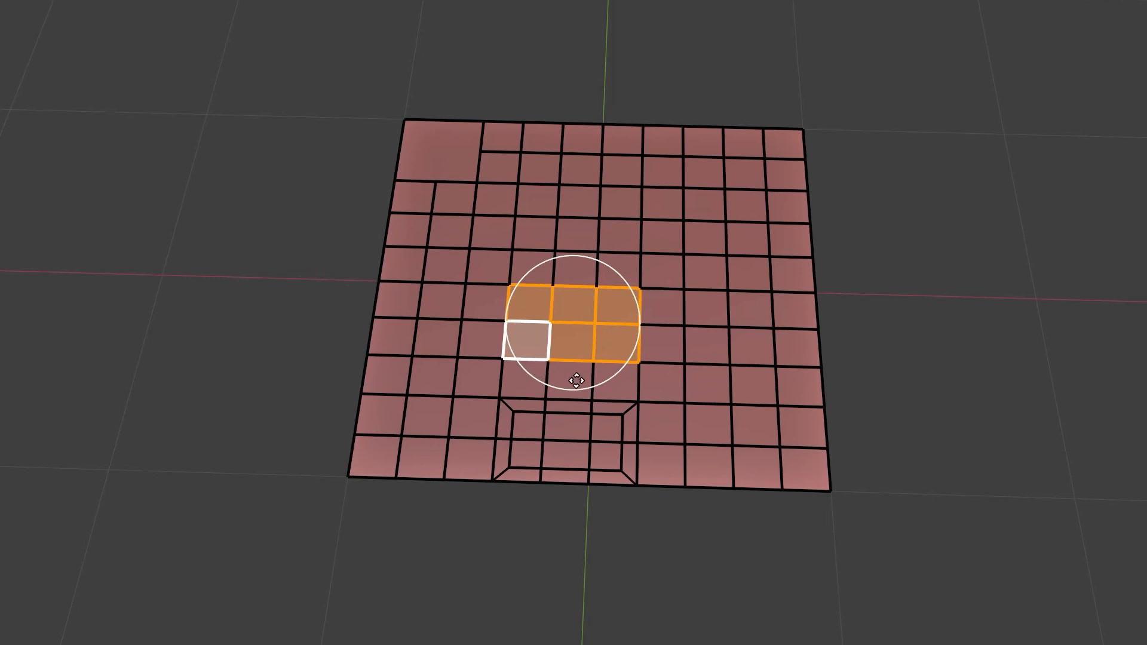
left_click(610, 369)
key("s")
left_click_drag(601, 360, 595, 357)
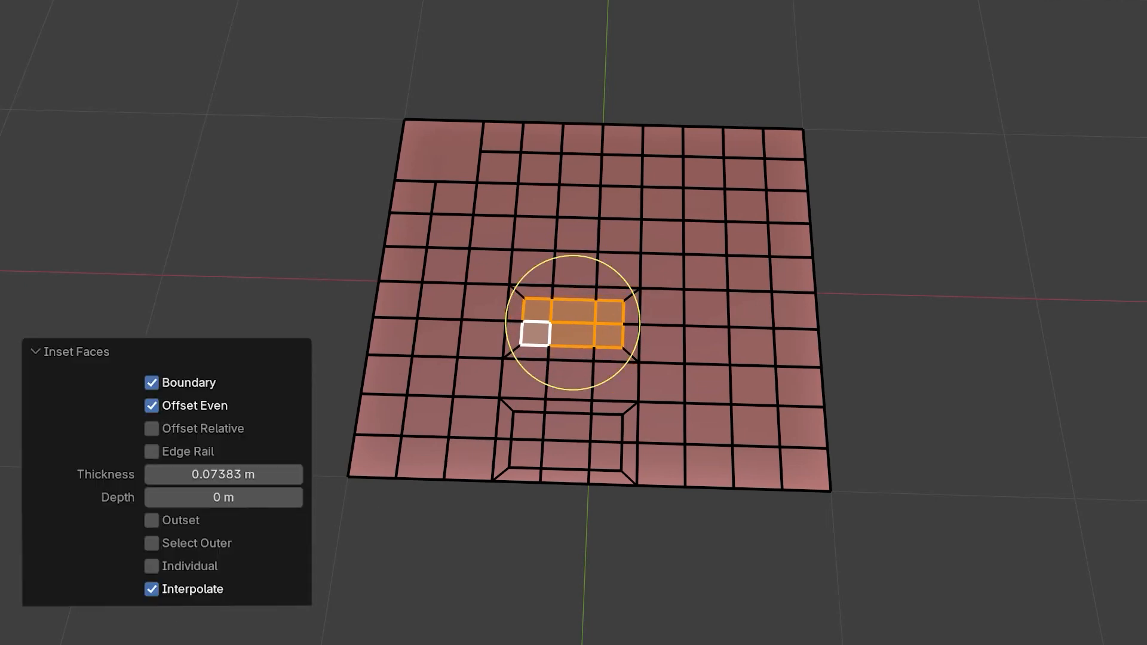
left_click(152, 406)
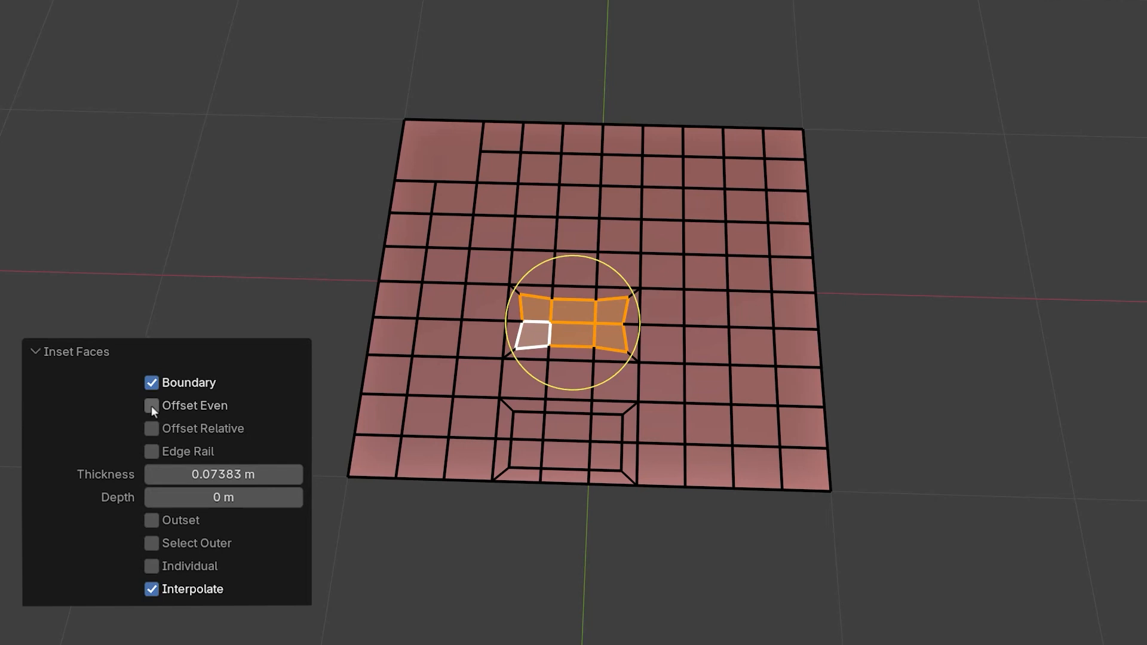
left_click(152, 406)
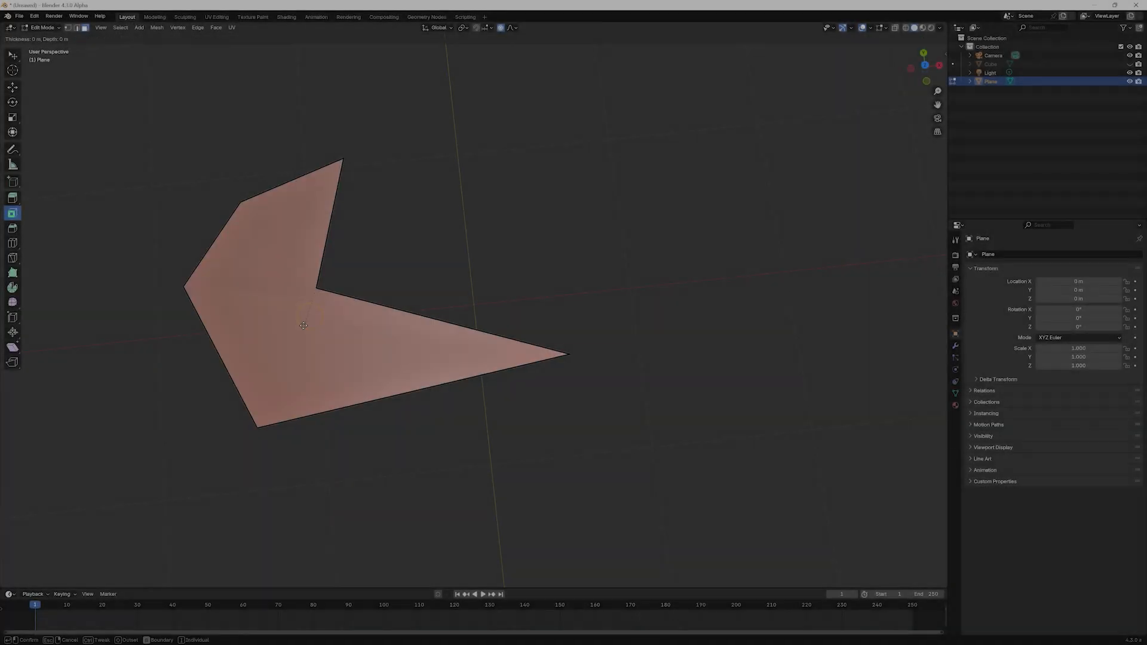
Inset the irregular plane's face by about 0.153 m, comparing Offset Relative on and off
left_click_drag(315, 325, 320, 295)
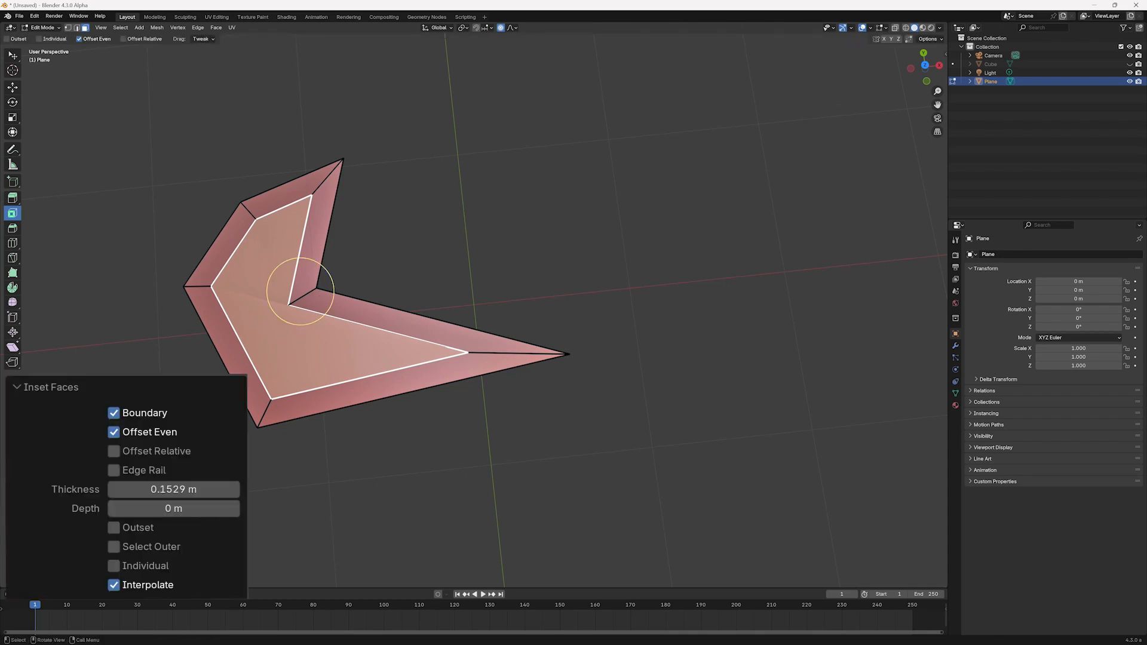
left_click(114, 452)
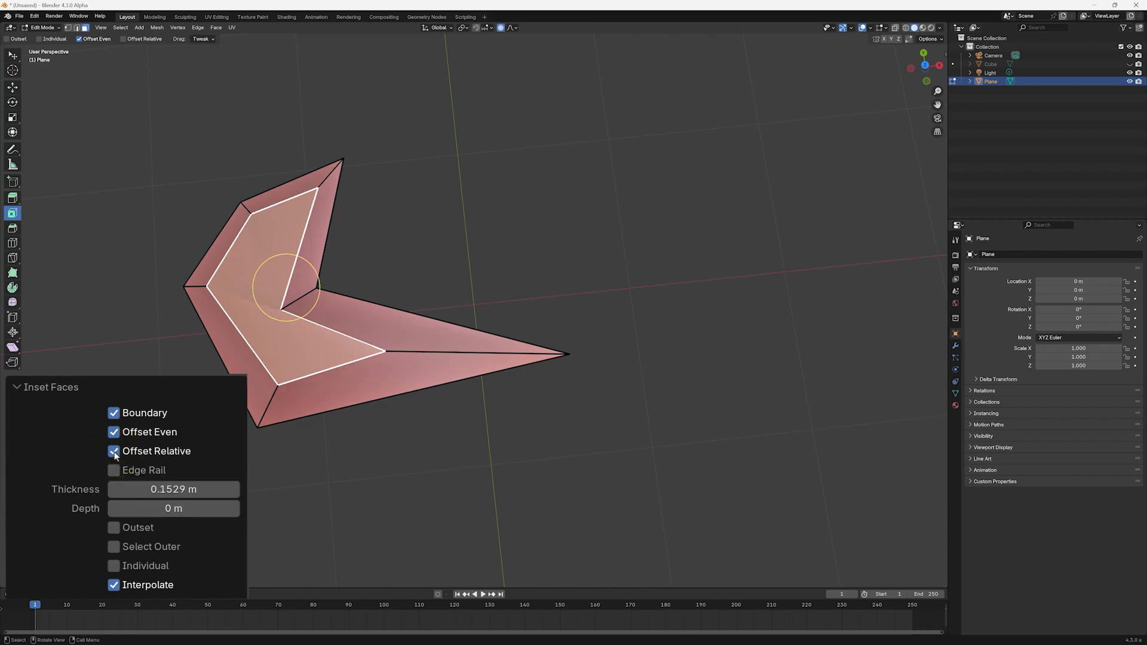
left_click(114, 452)
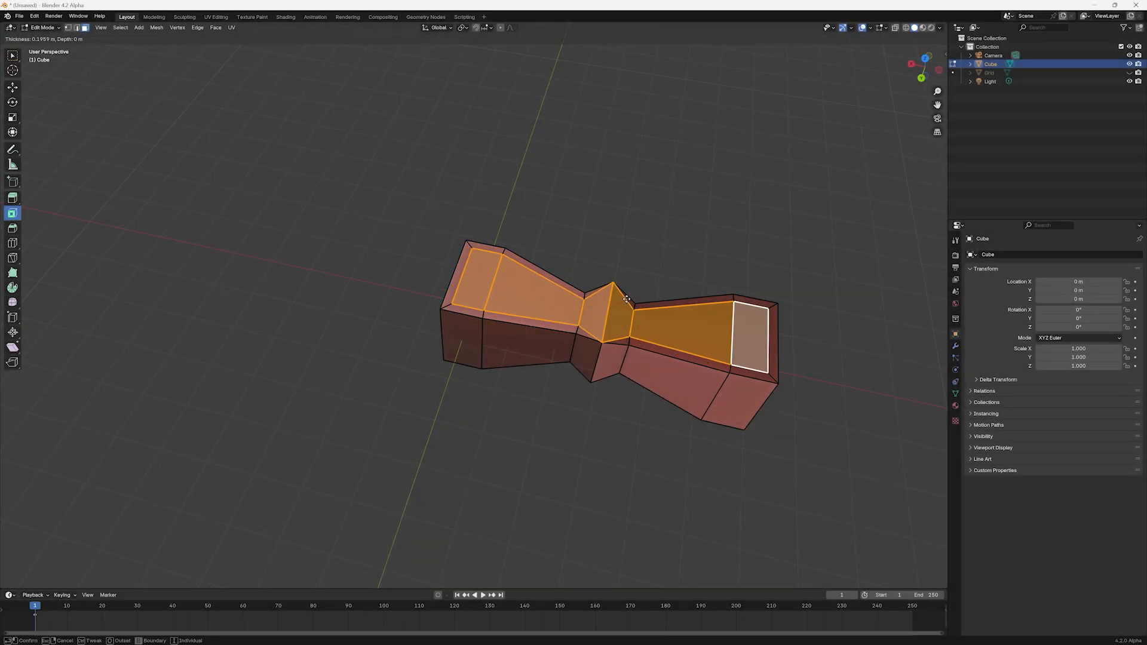
Inset the selected top faces of the pinched, bow-tie-shaped mesh and enable Edge Rail
left_click(617, 315)
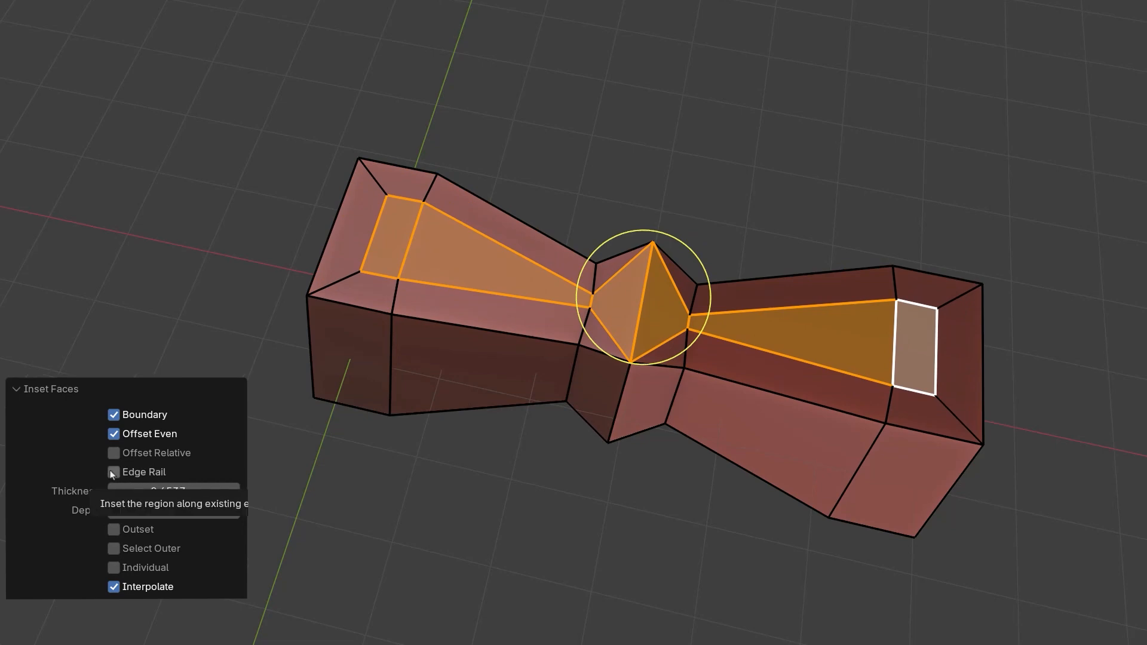
left_click(113, 473)
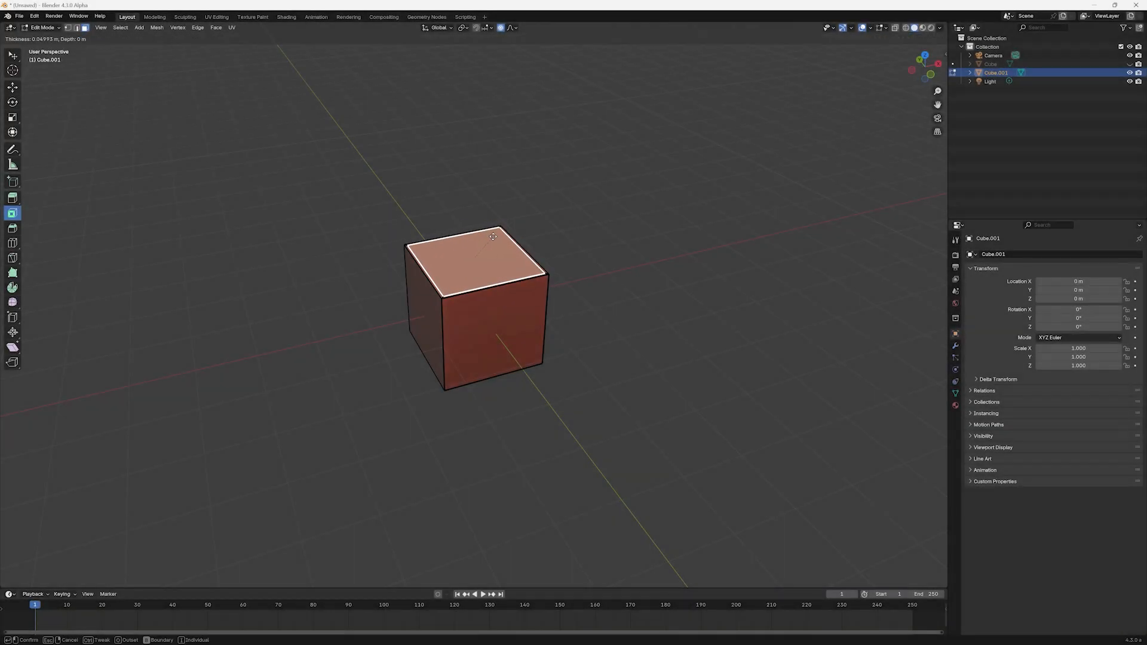
Inset the cube's top face and adjust the inset's thickness
left_click(487, 243)
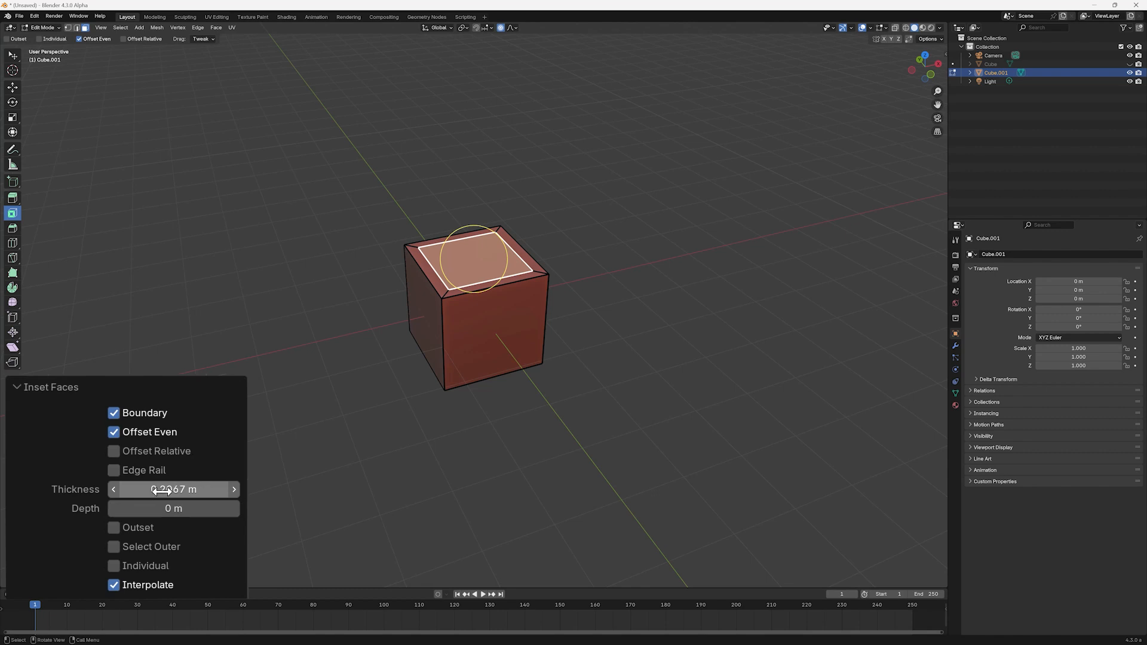
left_click_drag(162, 490, 79, 508)
middle_click_drag(455, 388, 335, 382)
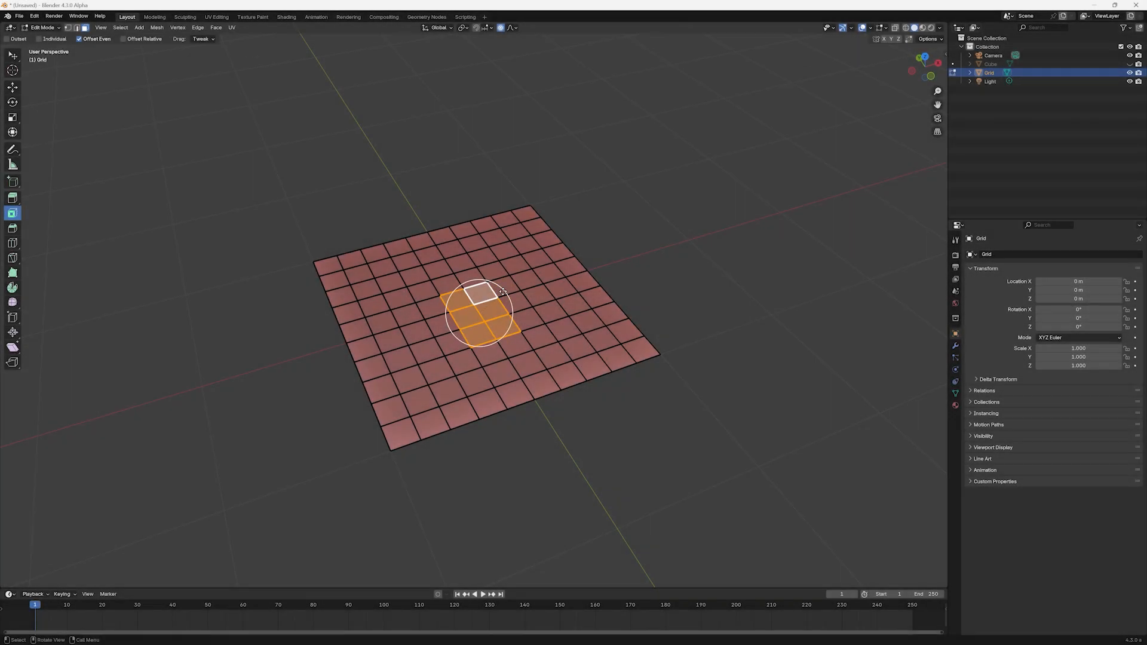
Inset the six selected faces at the grid's centre by about 0.072 m, comparing Outset off and on
key("i")
left_click(314, 469)
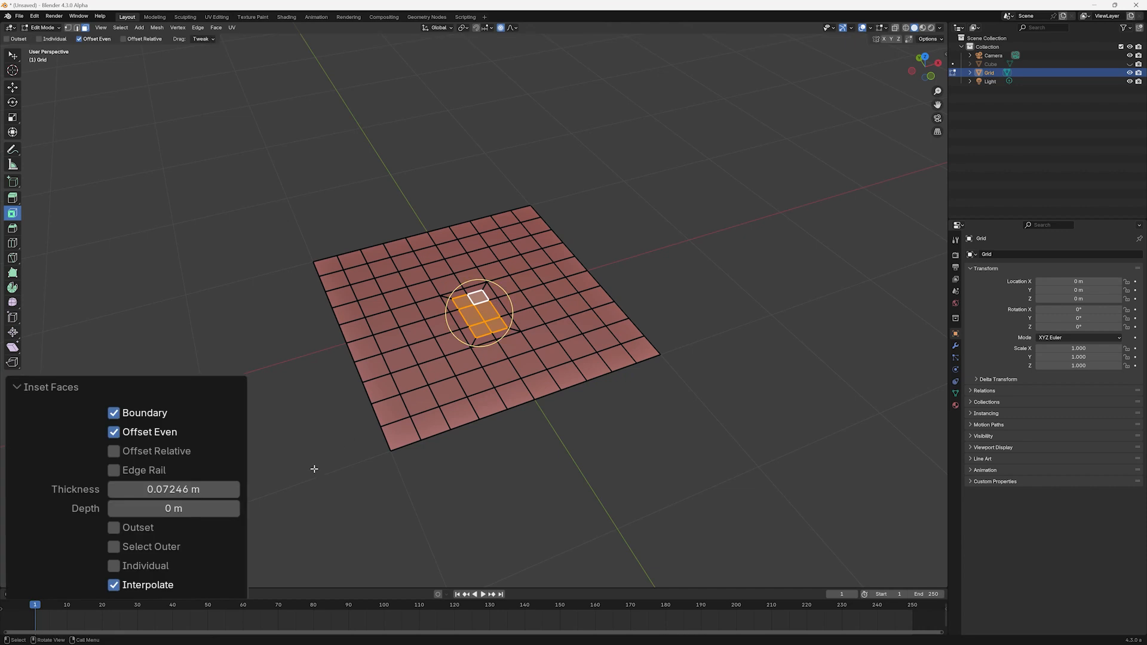
left_click(112, 528)
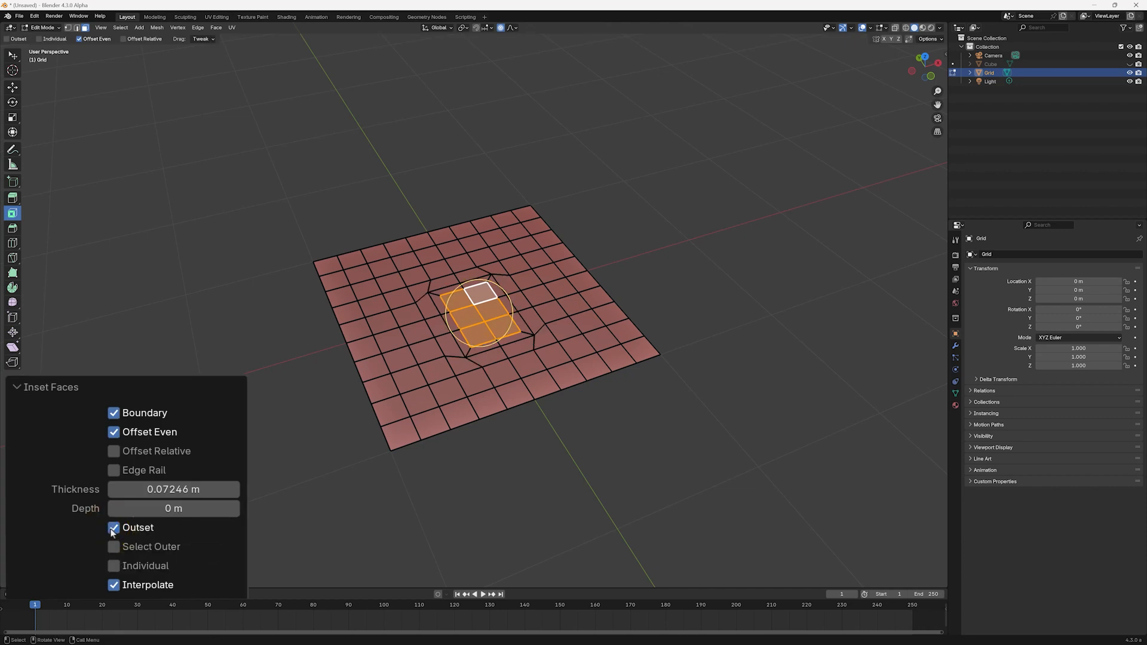
left_click(113, 528)
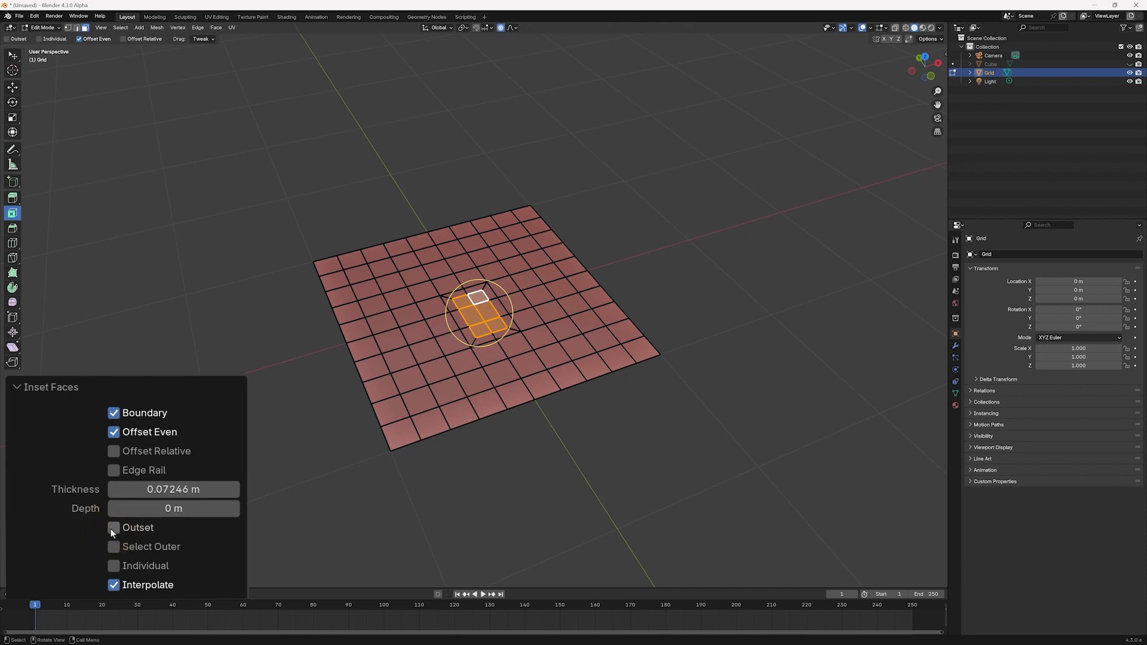
left_click(113, 528)
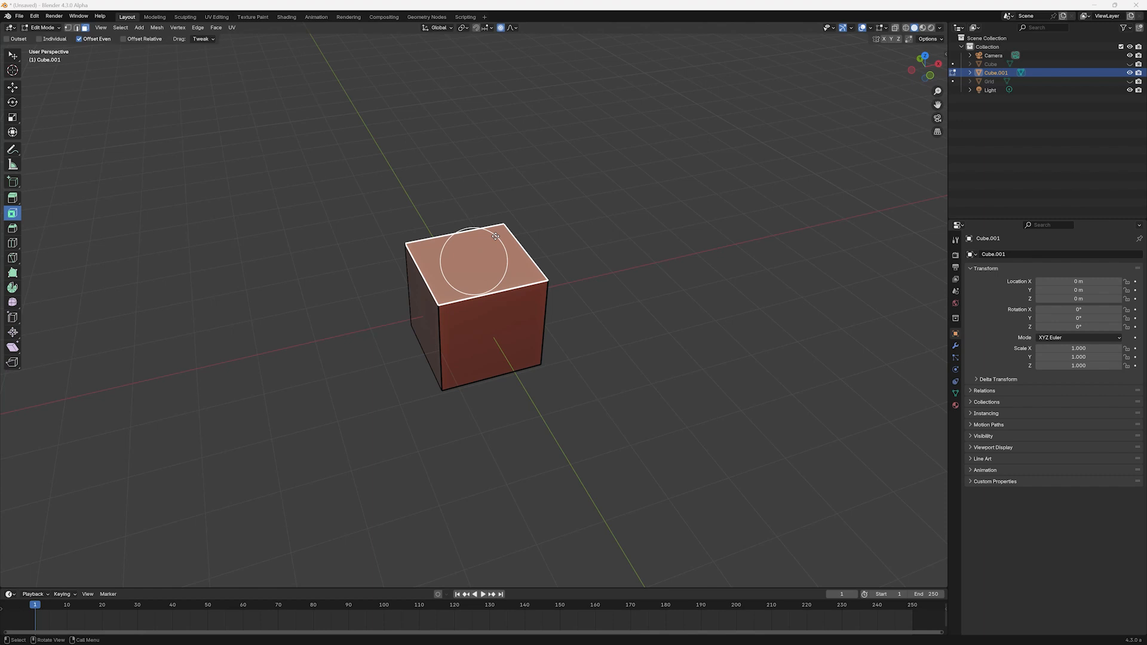
Inset the cube's top face by about 0.31 m and try the Outset and Select Outer options
left_click_drag(495, 237, 482, 250)
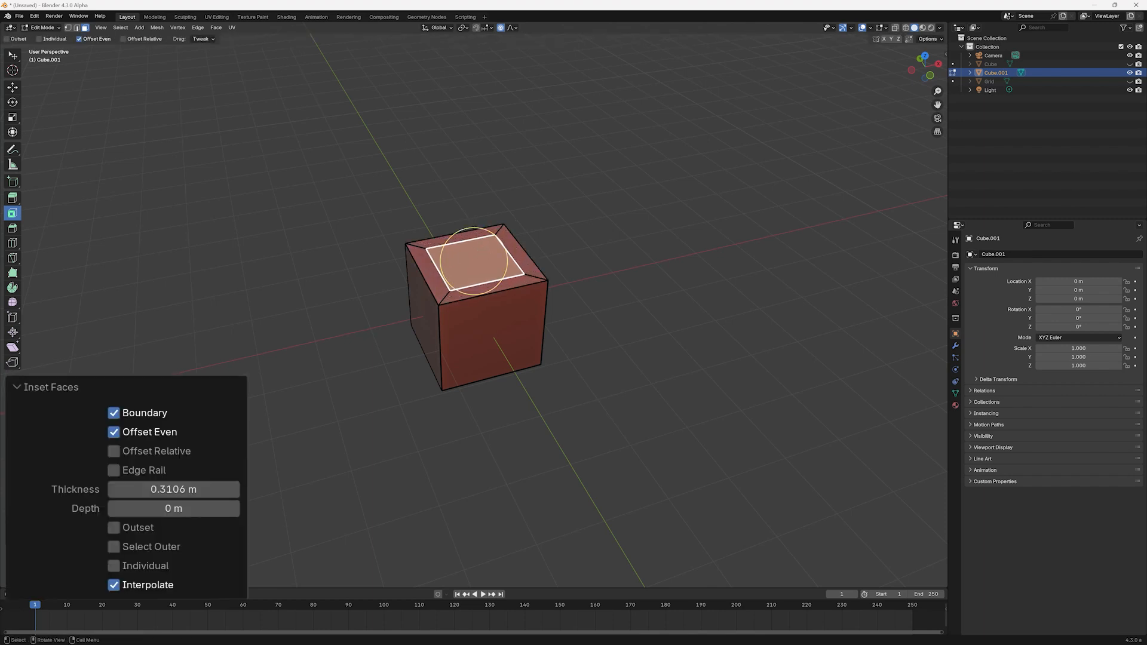
left_click(114, 528)
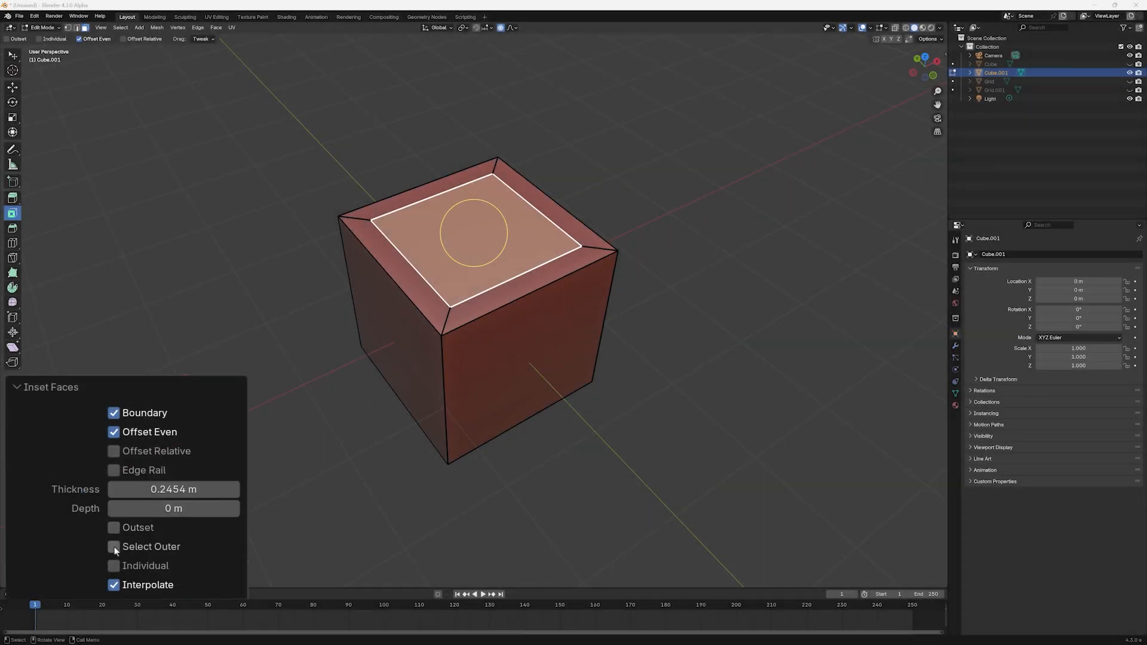
left_click(114, 548)
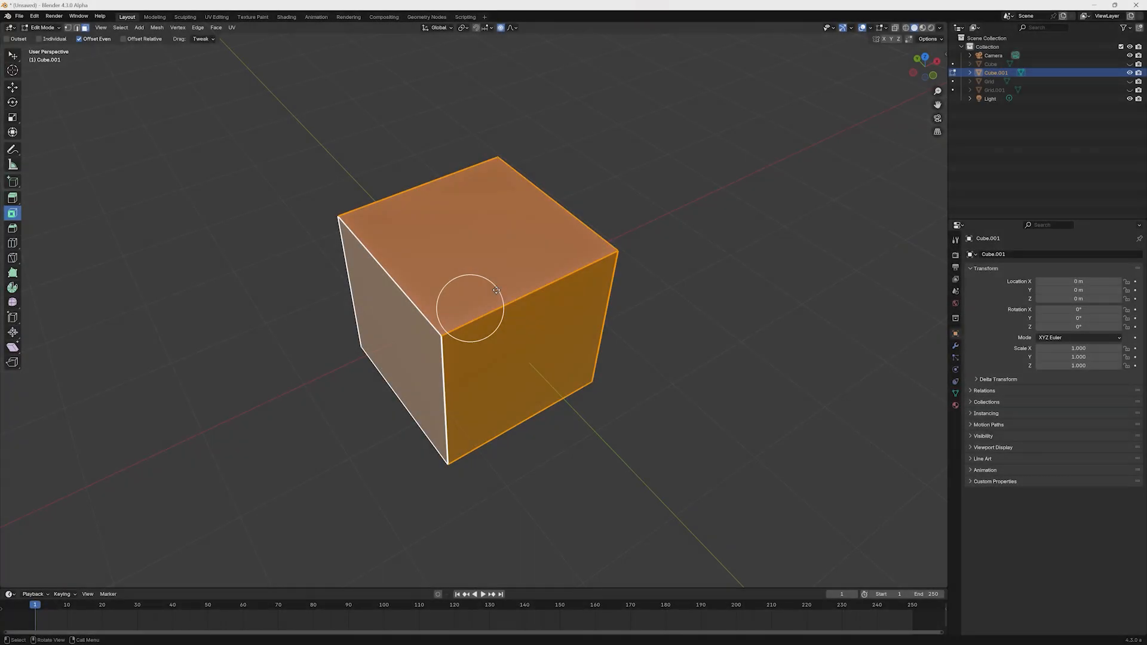
Inset the cube's three selected faces by about 0.29 m, adjusting the depth and comparing Individual on and off
left_click_drag(500, 310, 445, 328)
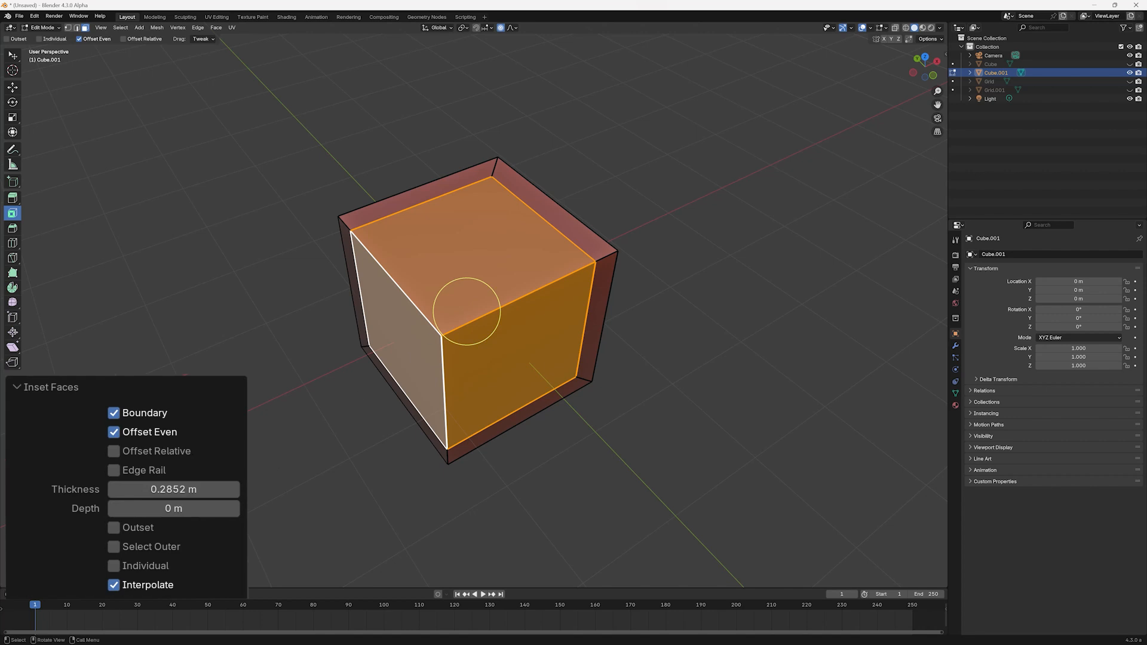
left_click(113, 568)
middle_click_drag(391, 503, 427, 495)
left_click_drag(169, 511, 111, 511)
middle_click_drag(477, 520, 441, 509)
left_click(114, 566)
mouse_move(352, 507)
middle_mouse_down()
mouse_move(425, 494)
mouse_move(360, 456)
mouse_move(343, 520)
mouse_move(358, 518)
middle_mouse_up()
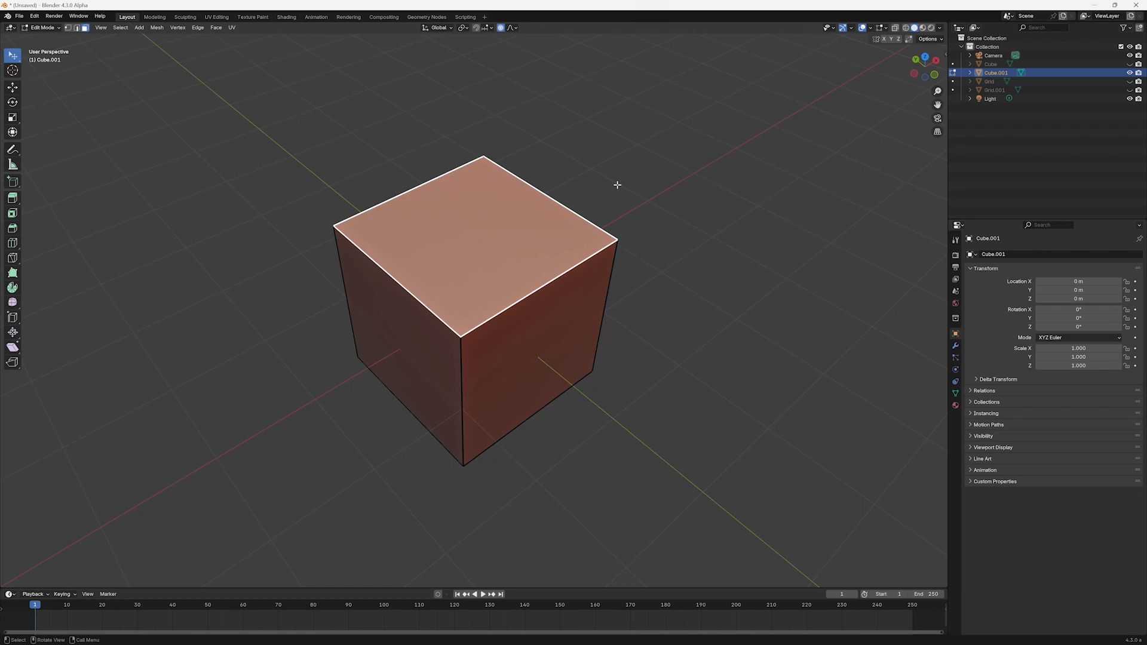
Inset the cube's top face by about 0.52 m and raise it with a depth of about 0.41 m
key("i")
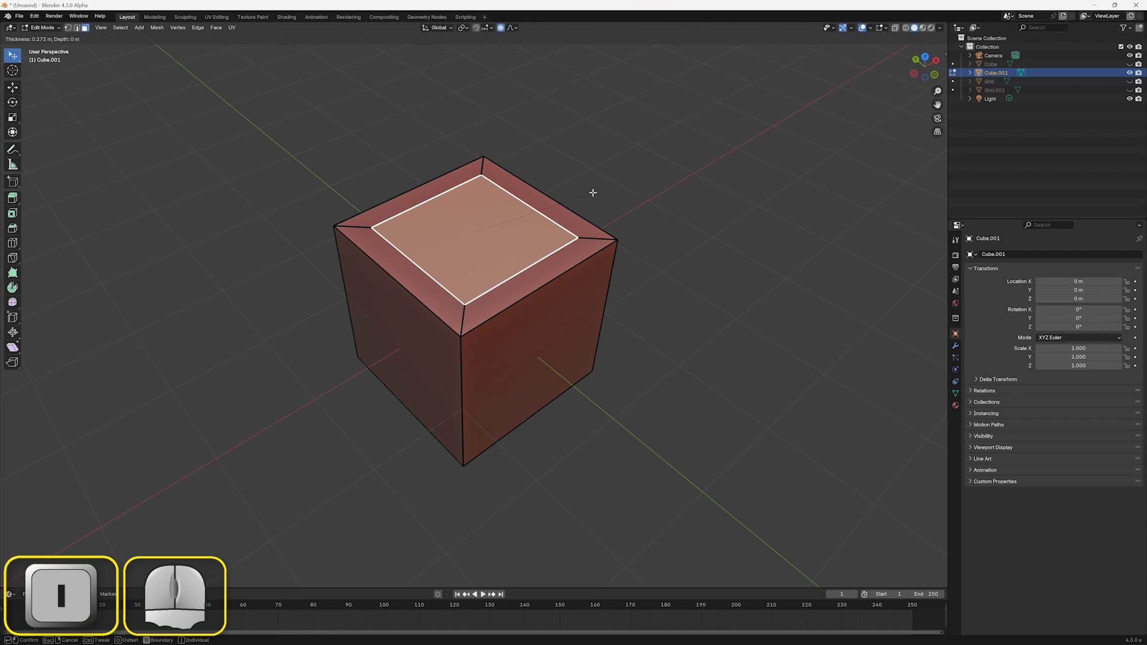
key("ctrl")
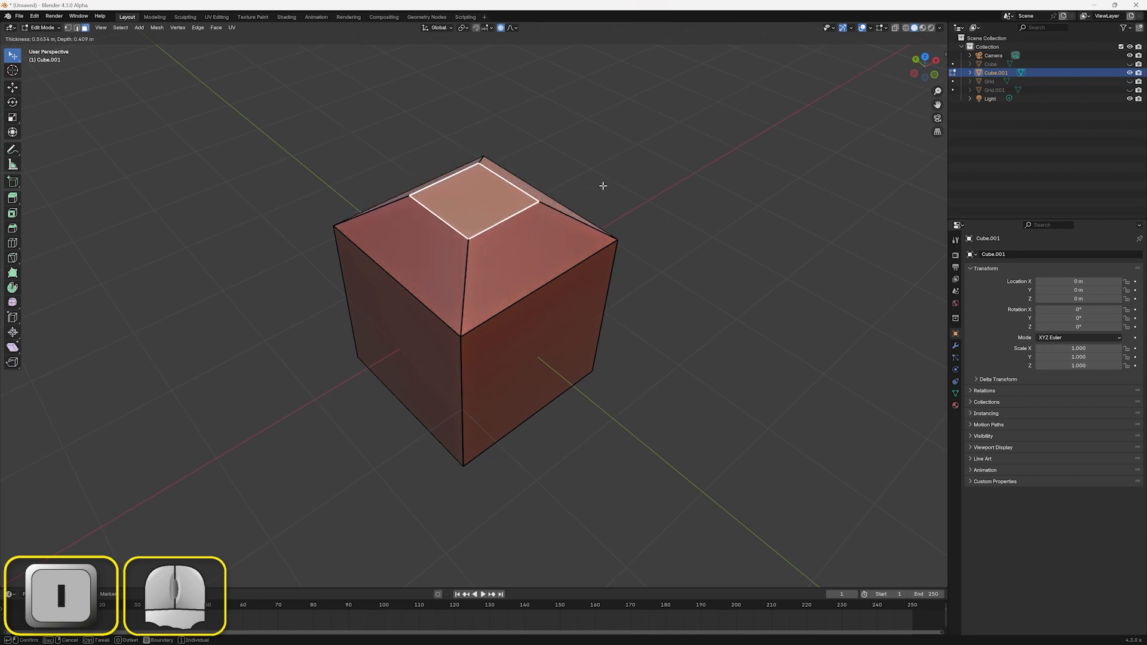
left_click(603, 186)
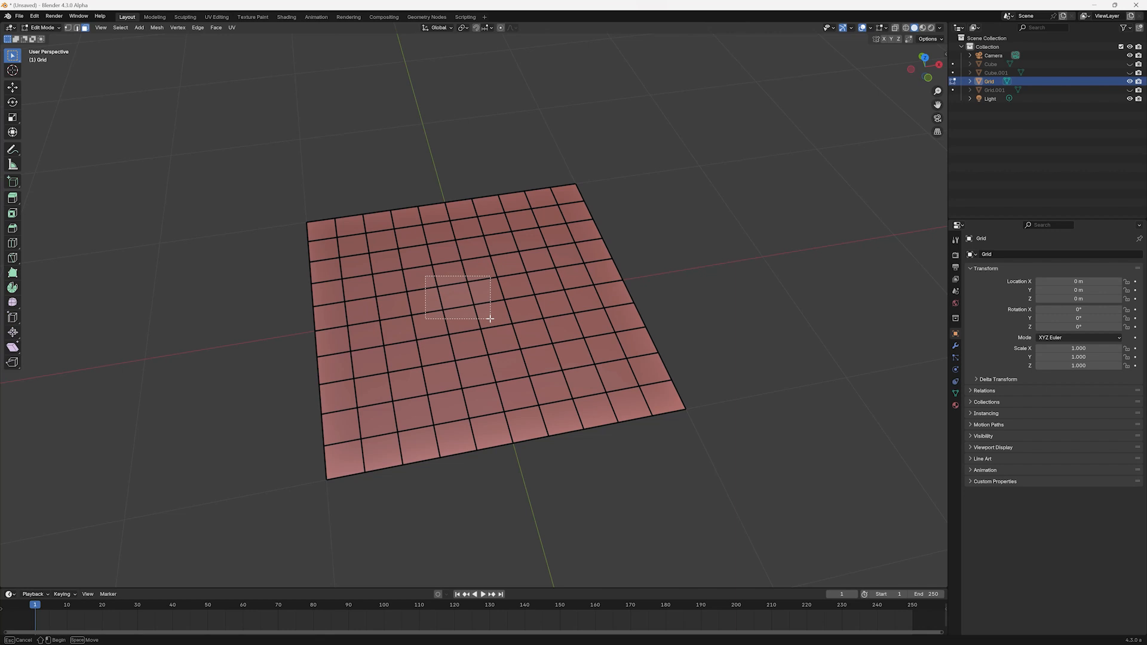
Select a three-by-three block of faces near the grid's centre and inset it by about 0.092 m with Outset on
left_click(499, 315, "ctrl+shift")
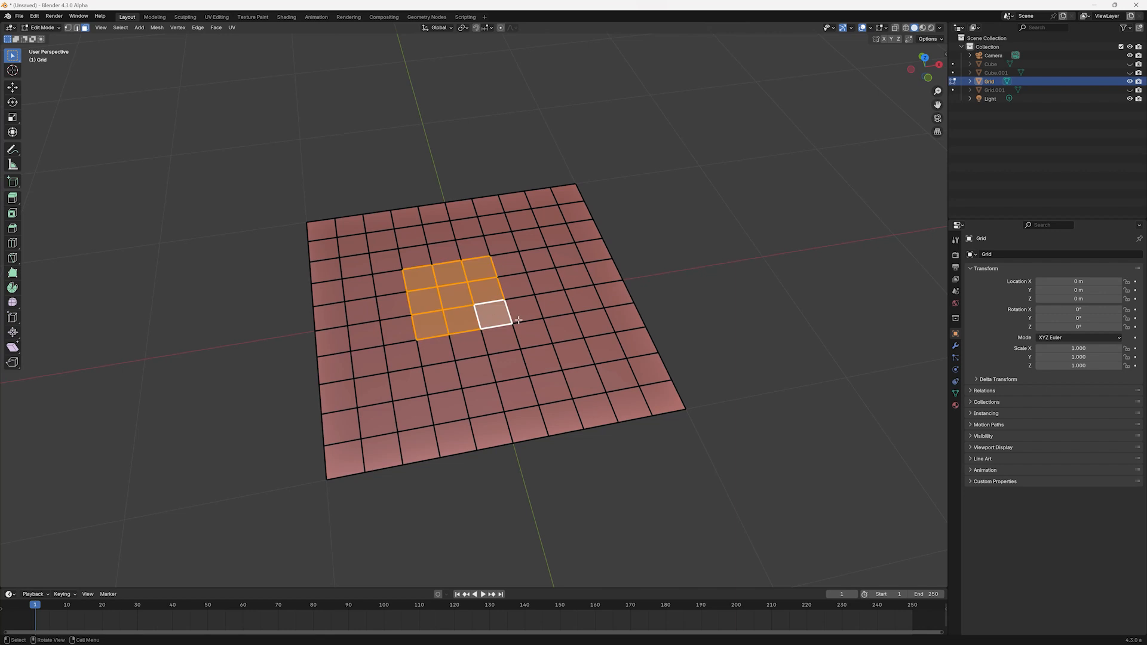
key("i")
key("o")
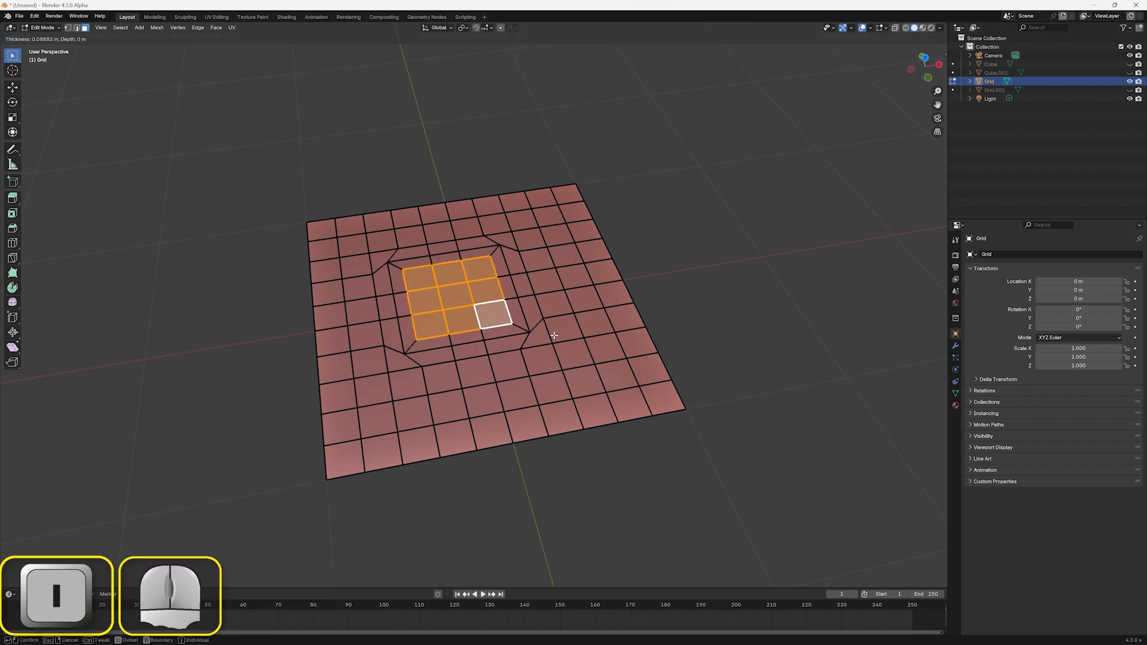
key("o")
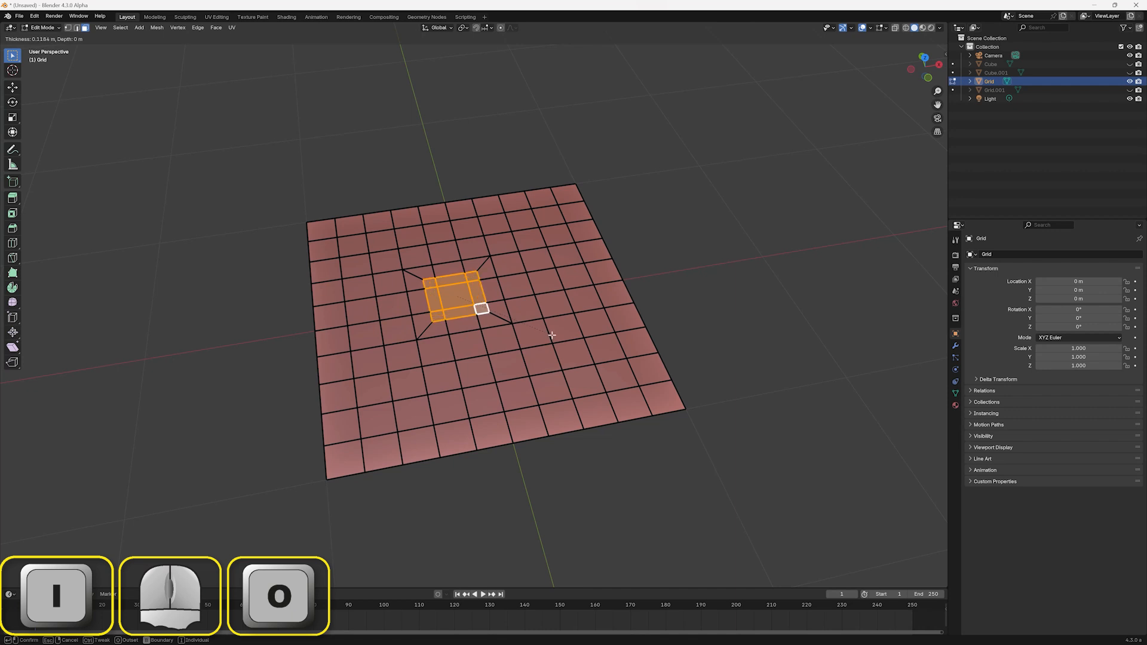
key("o")
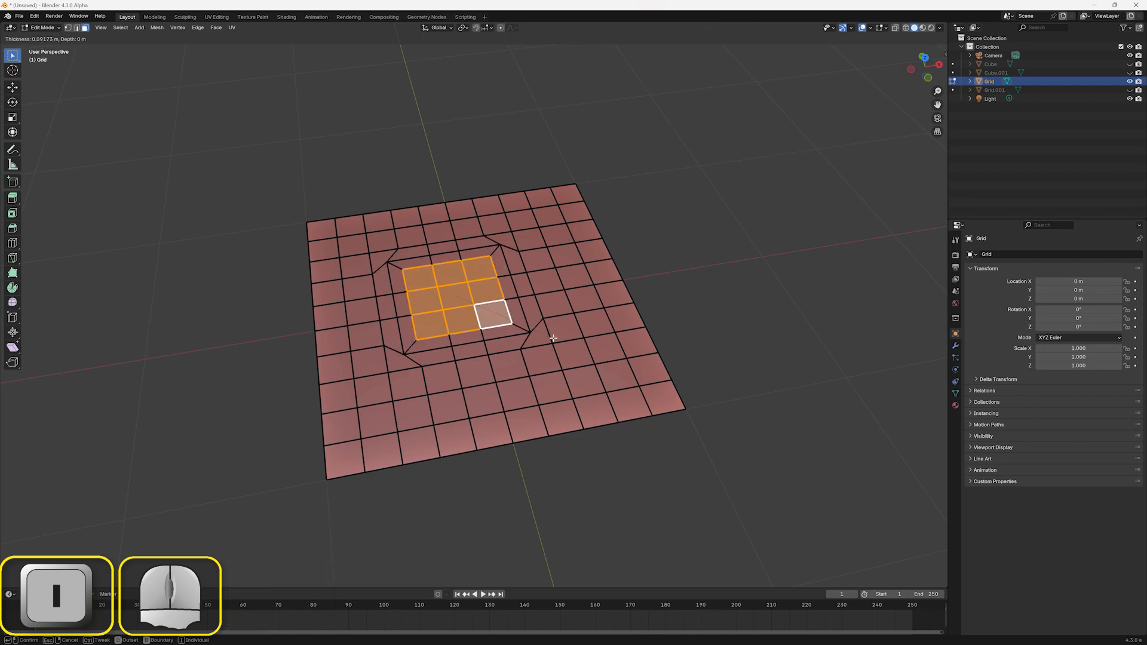
left_click(554, 339)
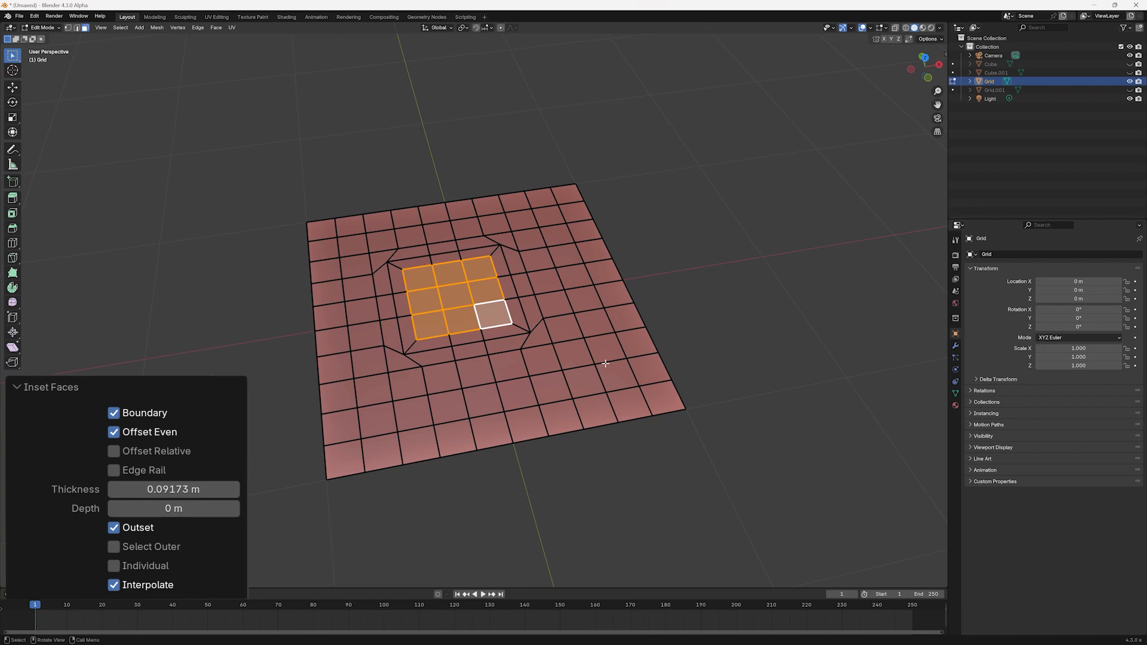
Inset the three-by-three block of grid faces, comparing the Individual option on and off
key("i")
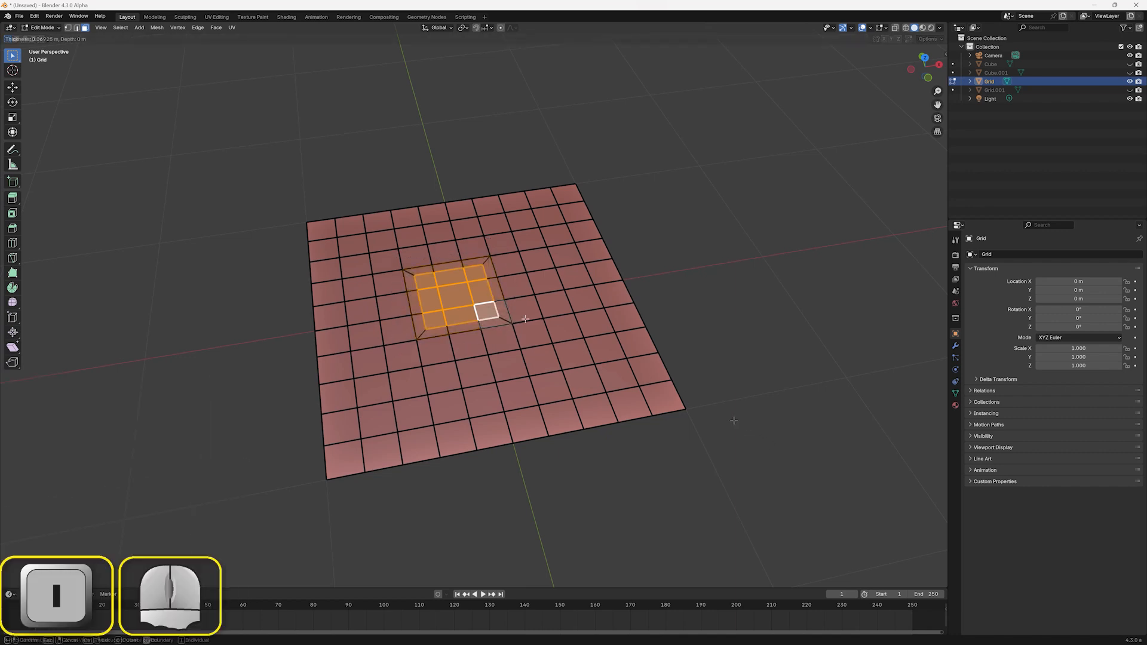
key("i")
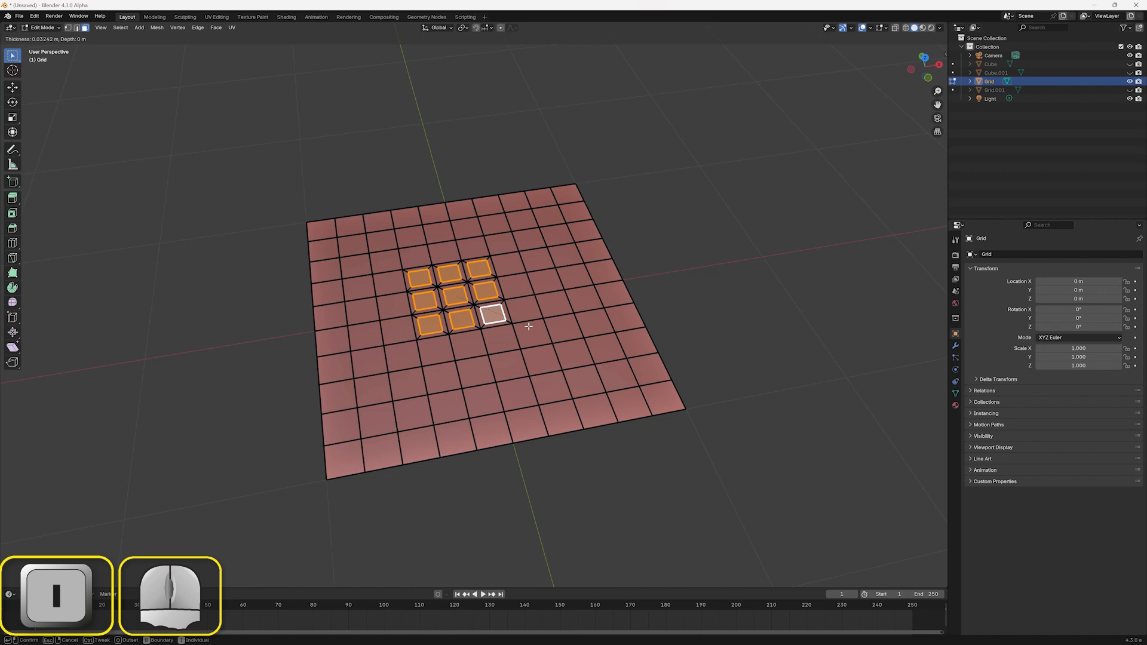
key("i")
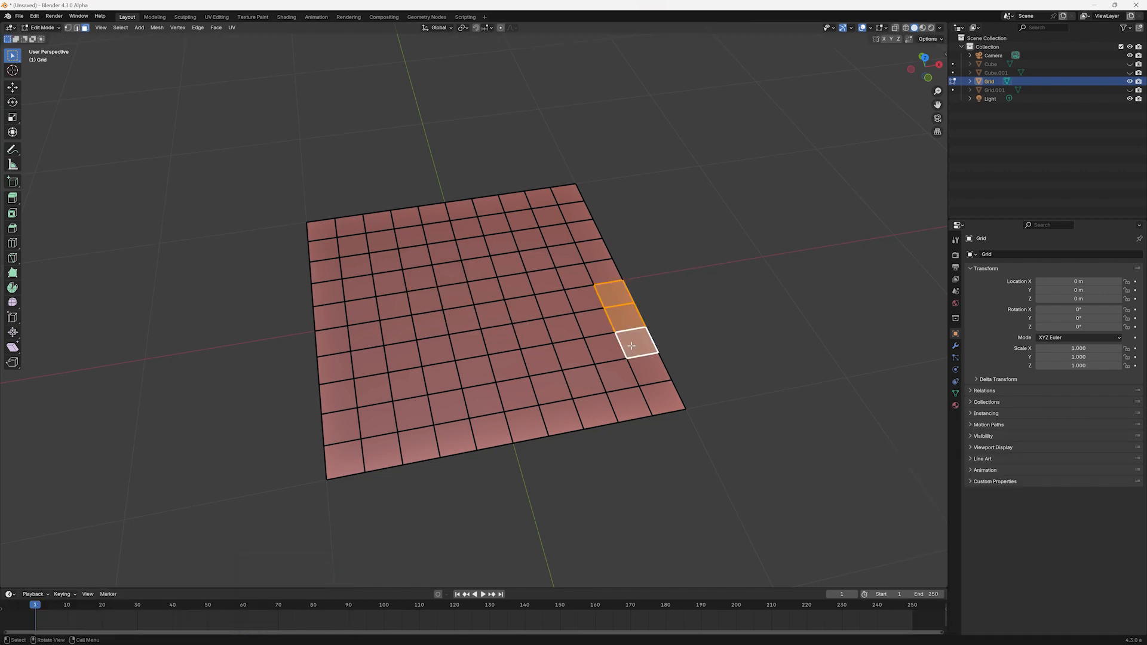
Inset the three selected faces on the grid's outer edge by about 0.08 m, toggling the Boundary option
key("i")
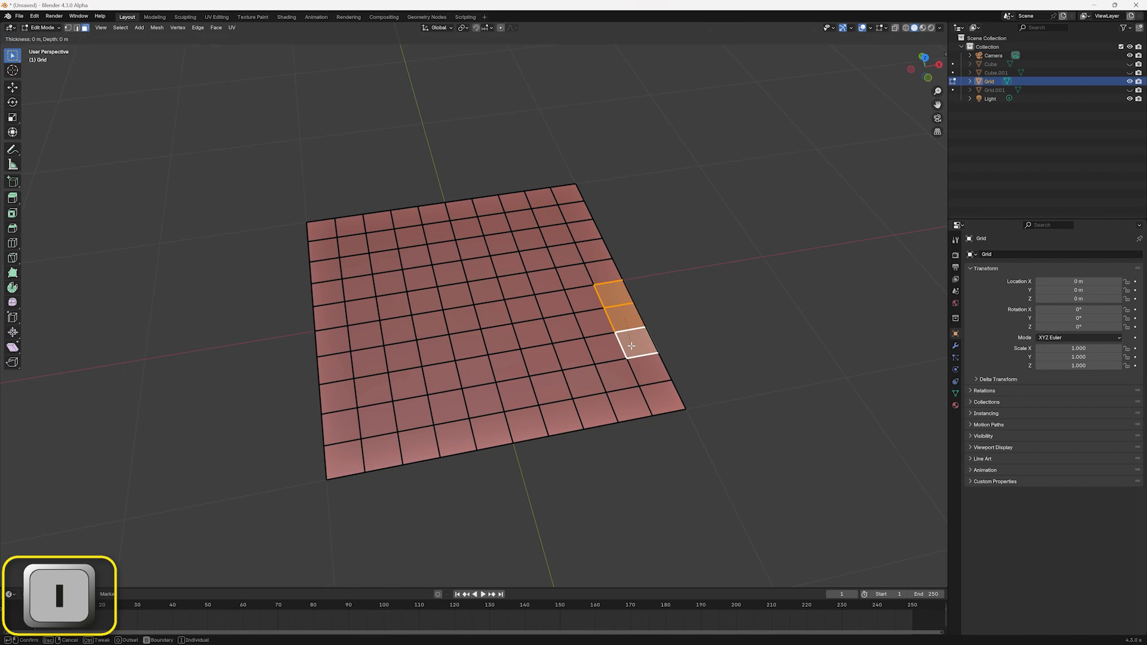
key("b")
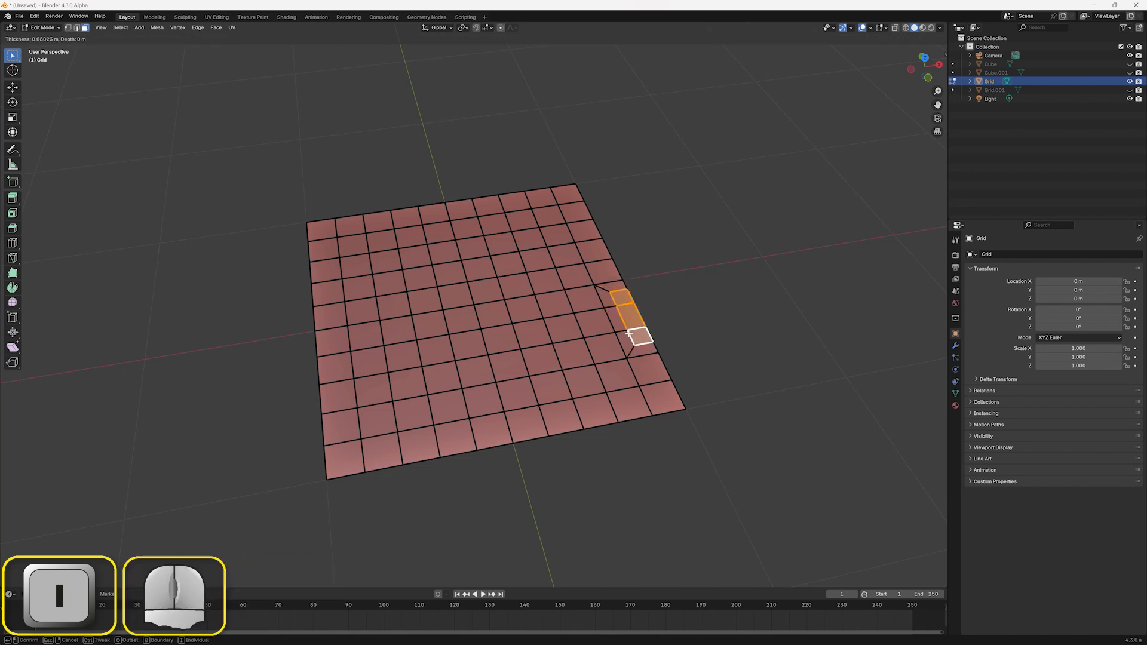
key("b")
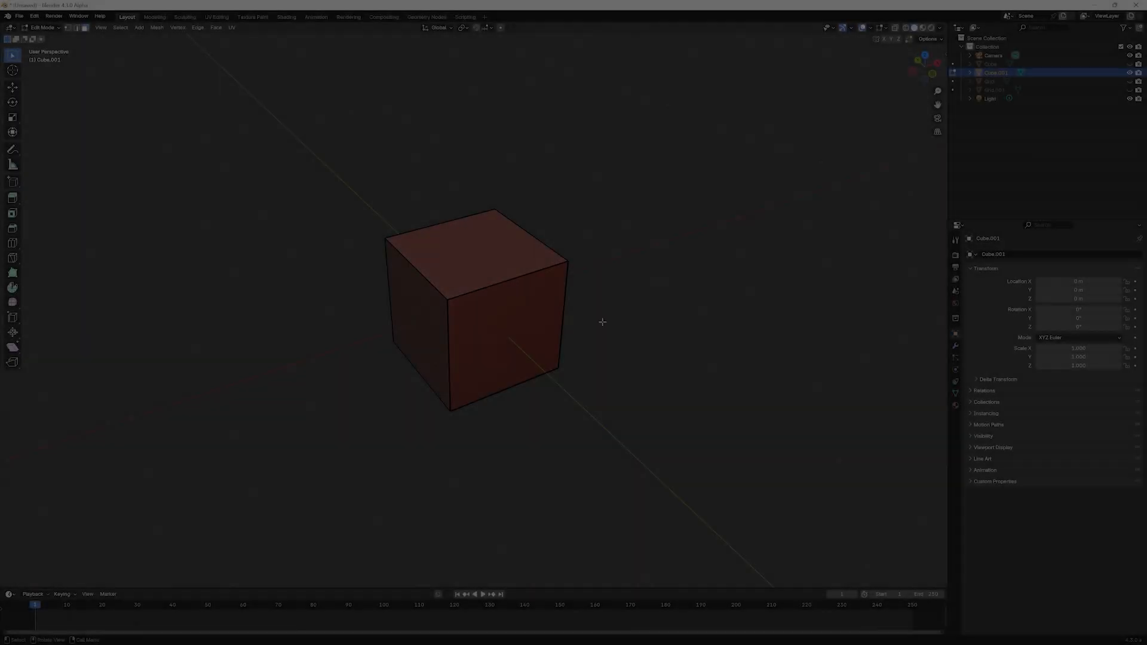
Inset the cube's top face by about 0.3 m and undo it, and cancel a second inset of that face
key("i")
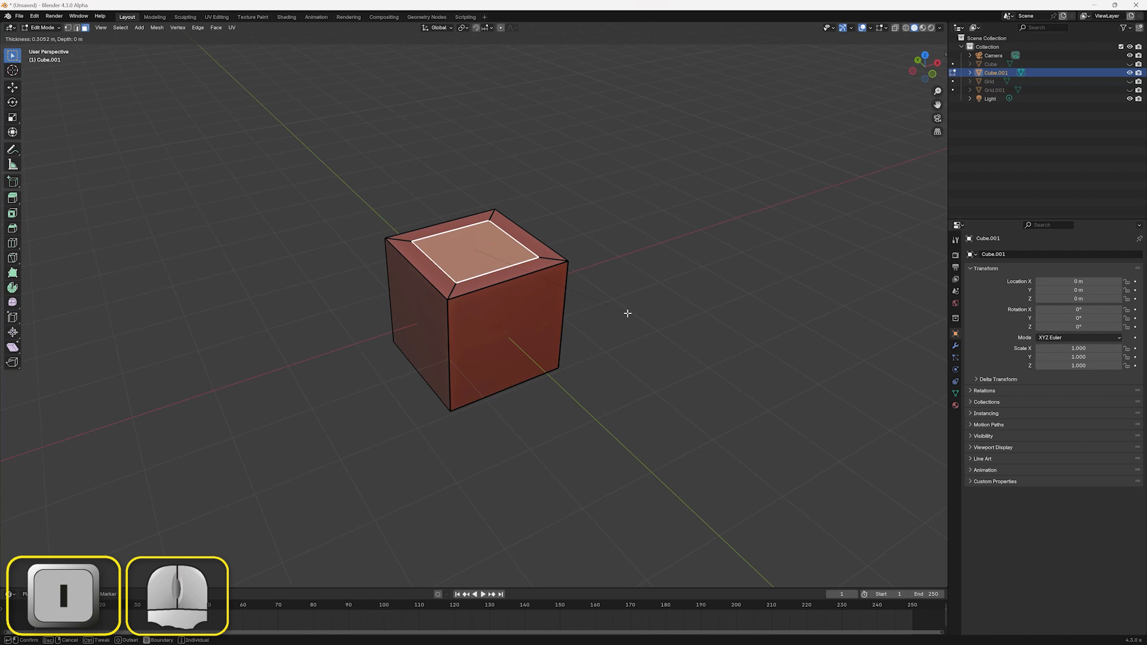
left_click(627, 313)
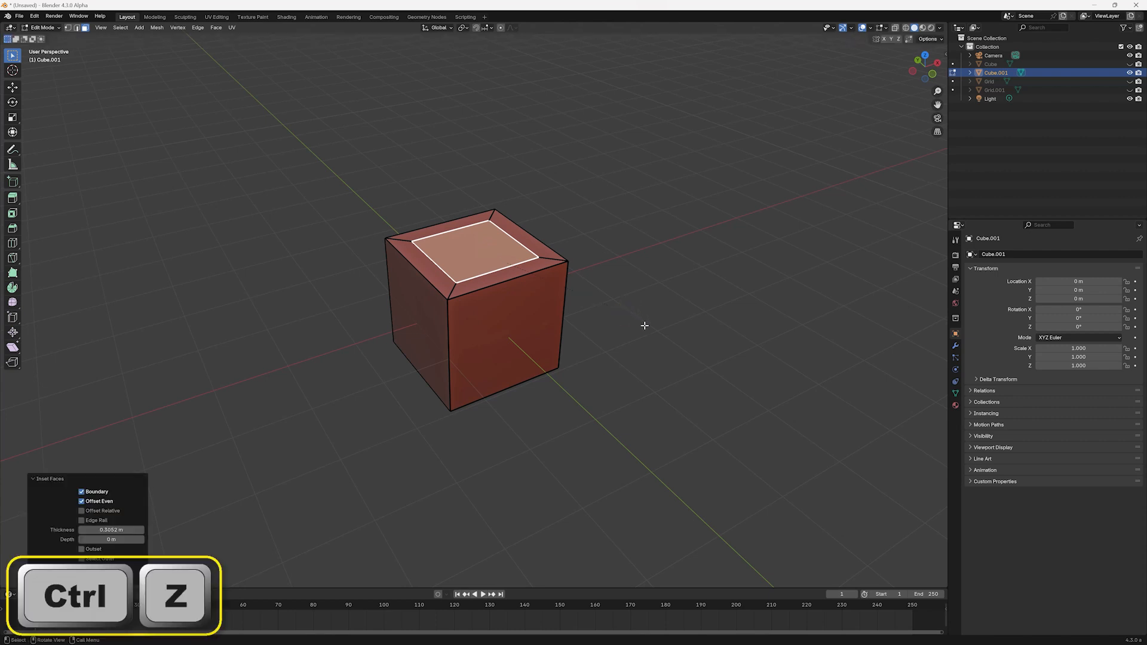
key("ctrl+z")
key("i")
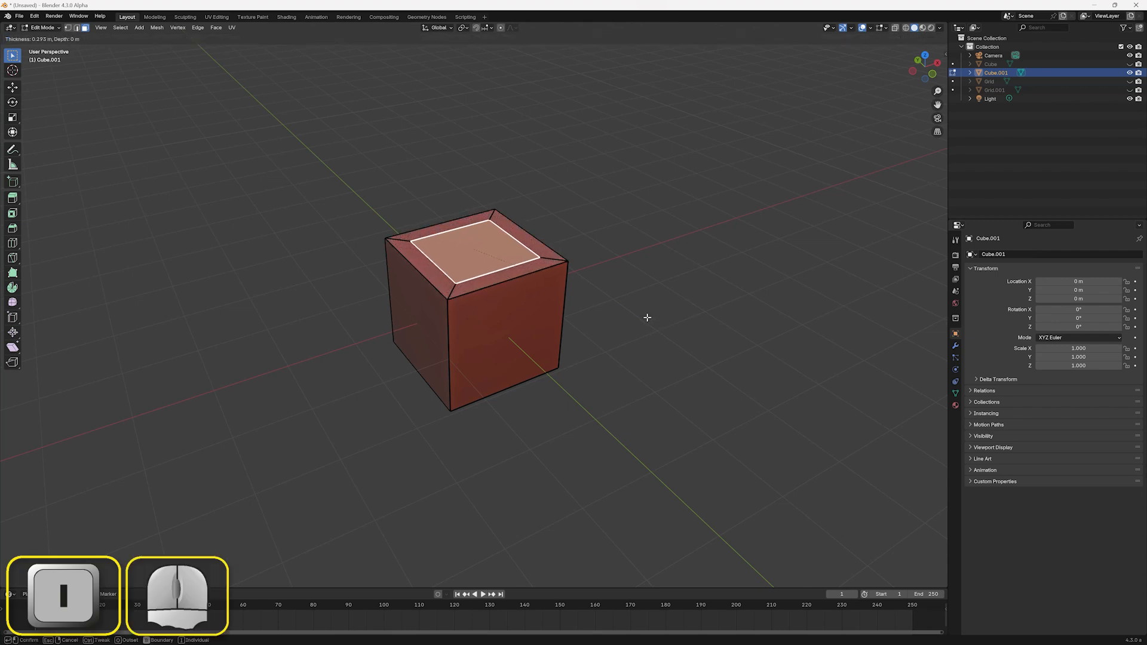
right_click(646, 319)
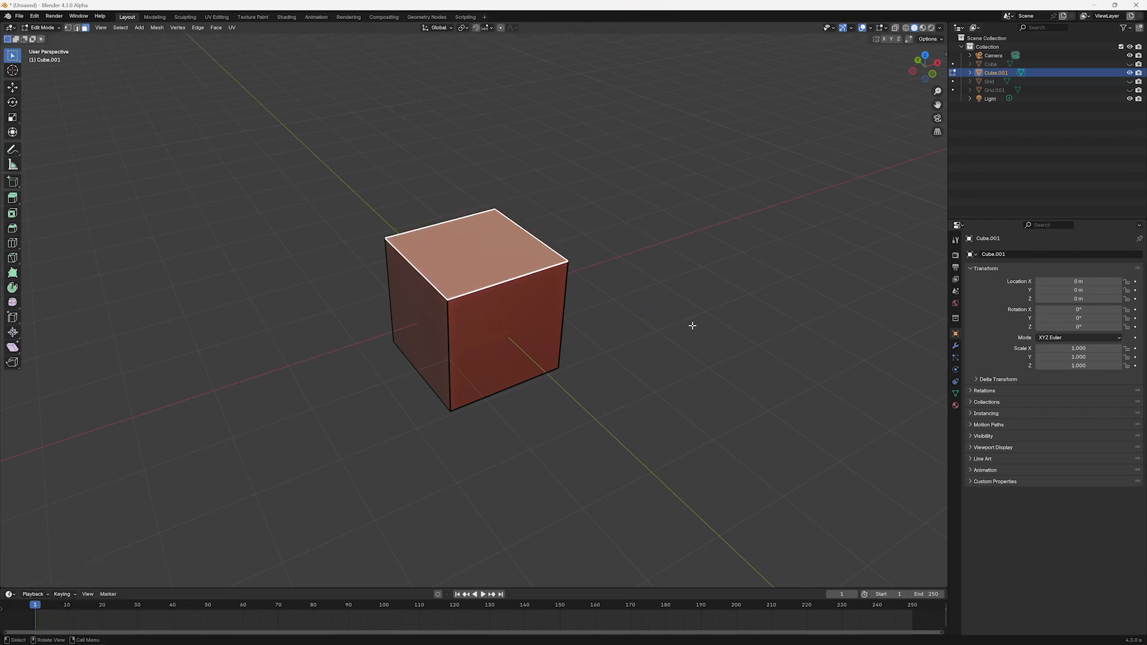
Inset the cube's top face by about 0.42 m and raise it with a depth of about 0.47 m
key("i")
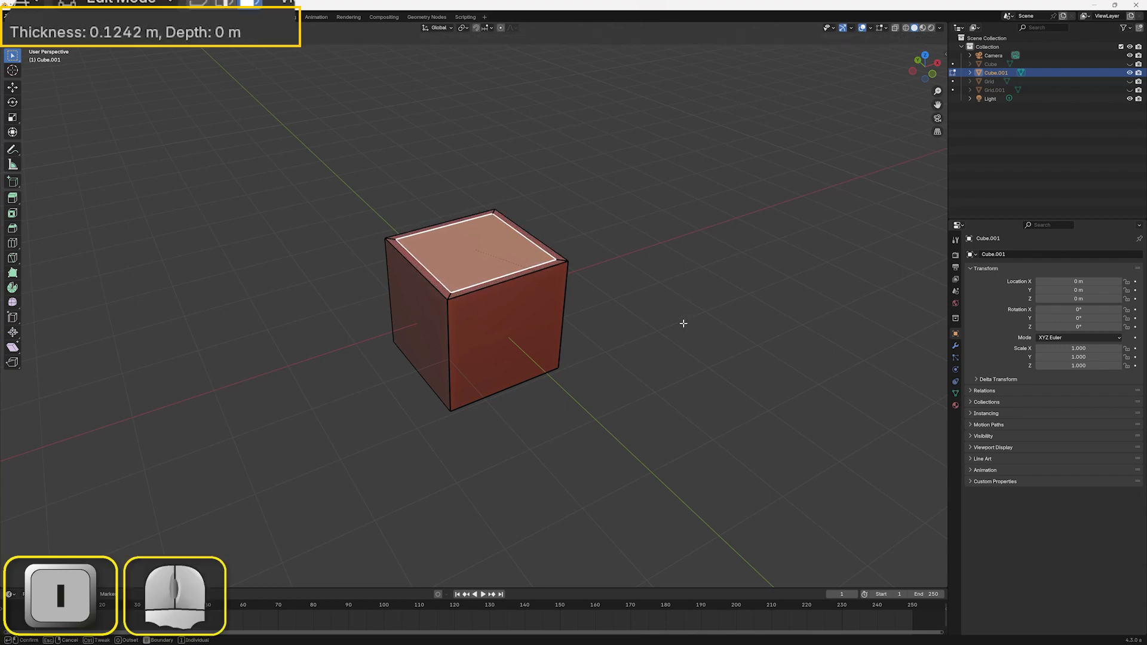
key("ctrl")
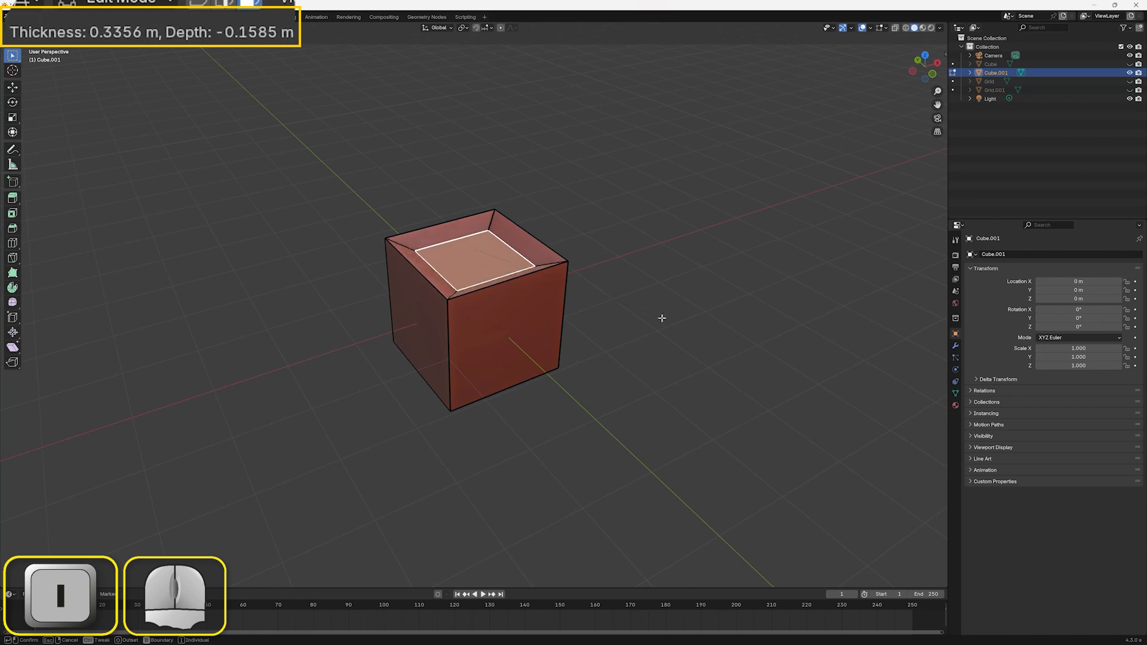
left_click(692, 335)
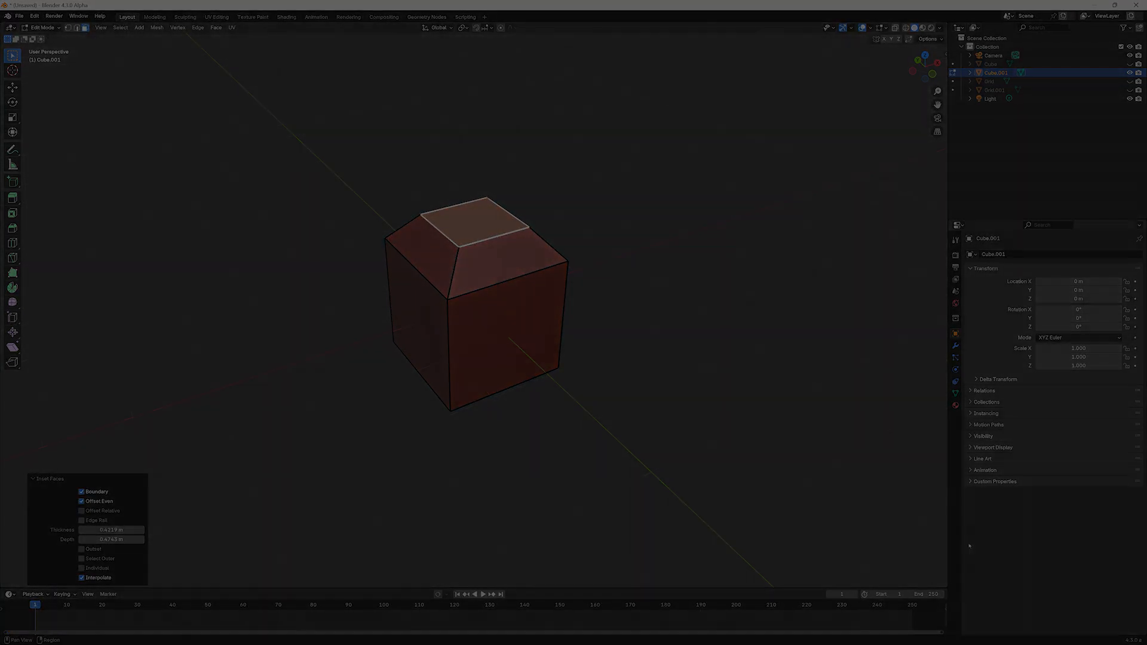